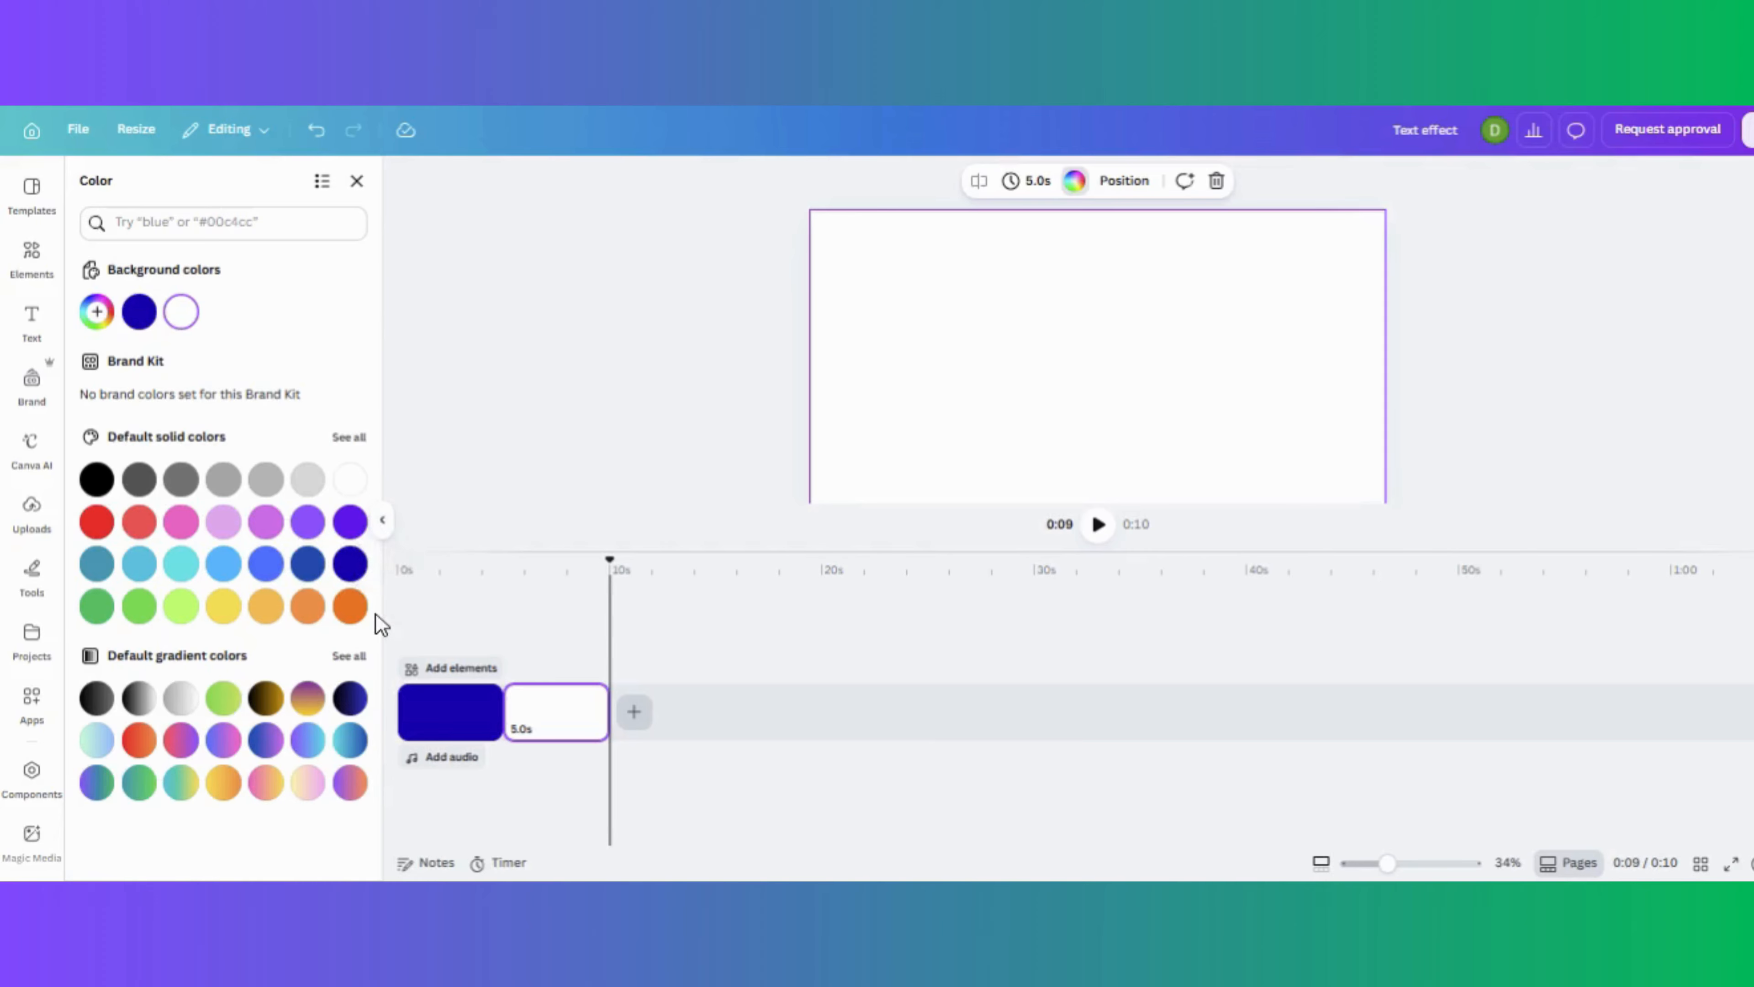
Give the second page the turquoise-to-blue gradient background and delete the solid dark blue page.
left_click(350, 737)
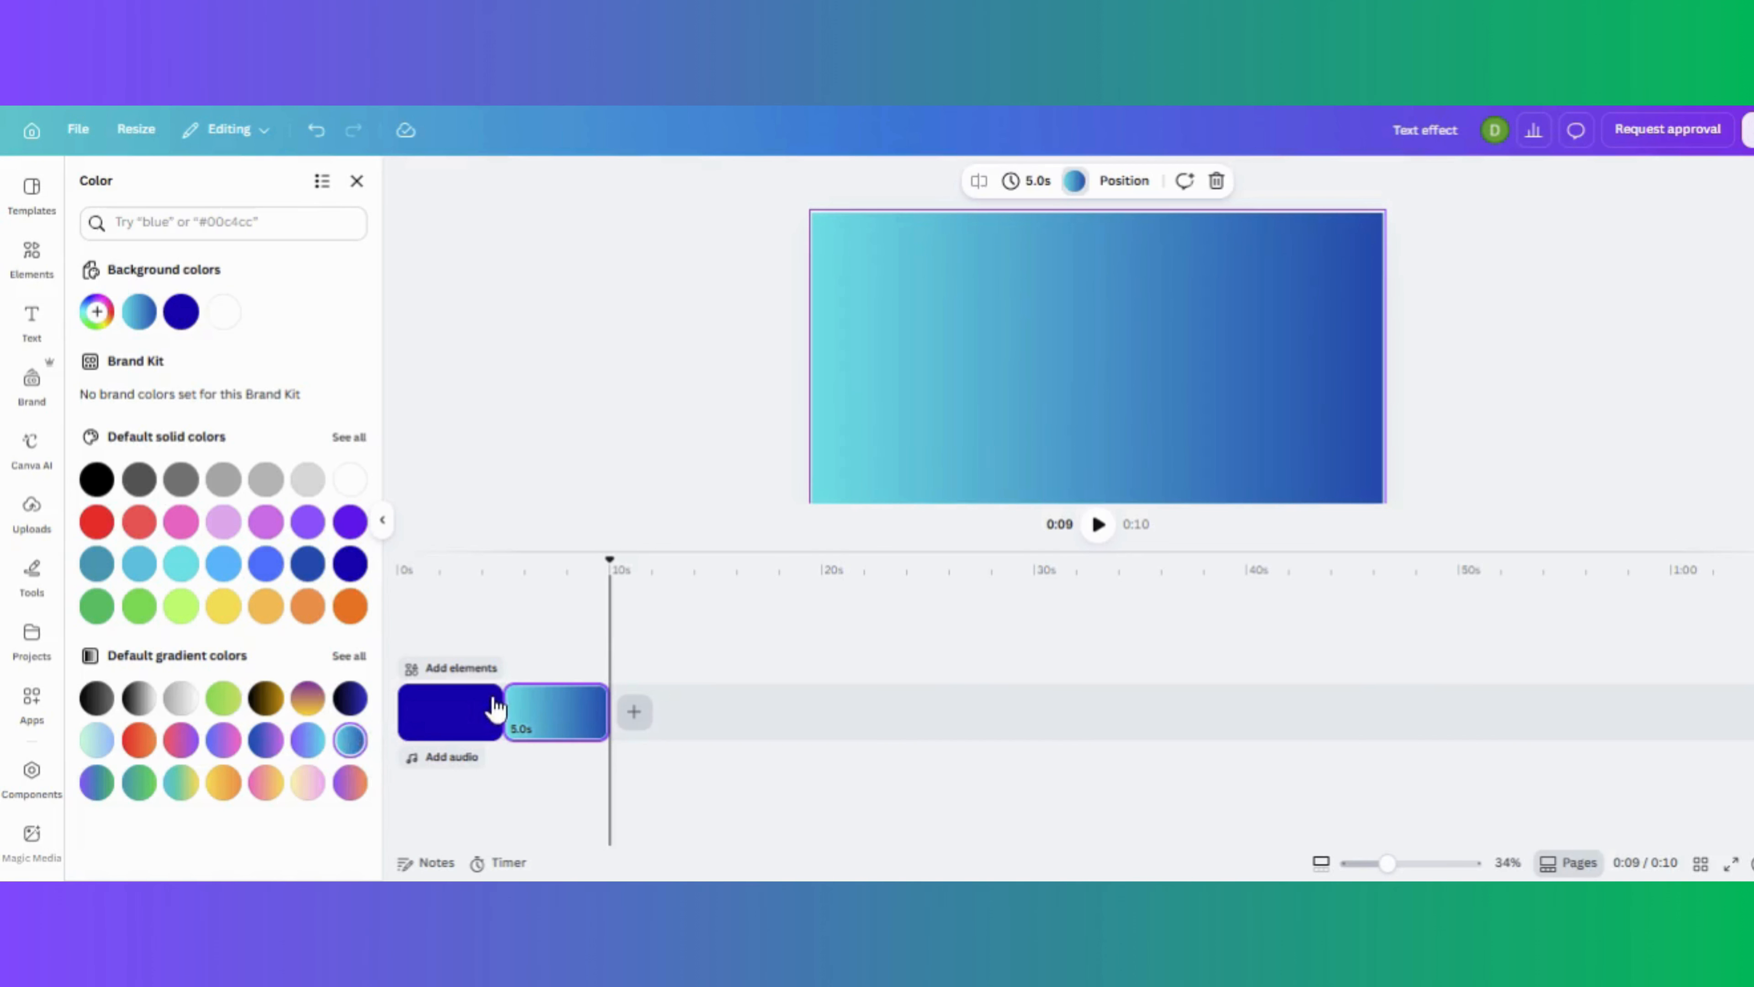
left_click(472, 723)
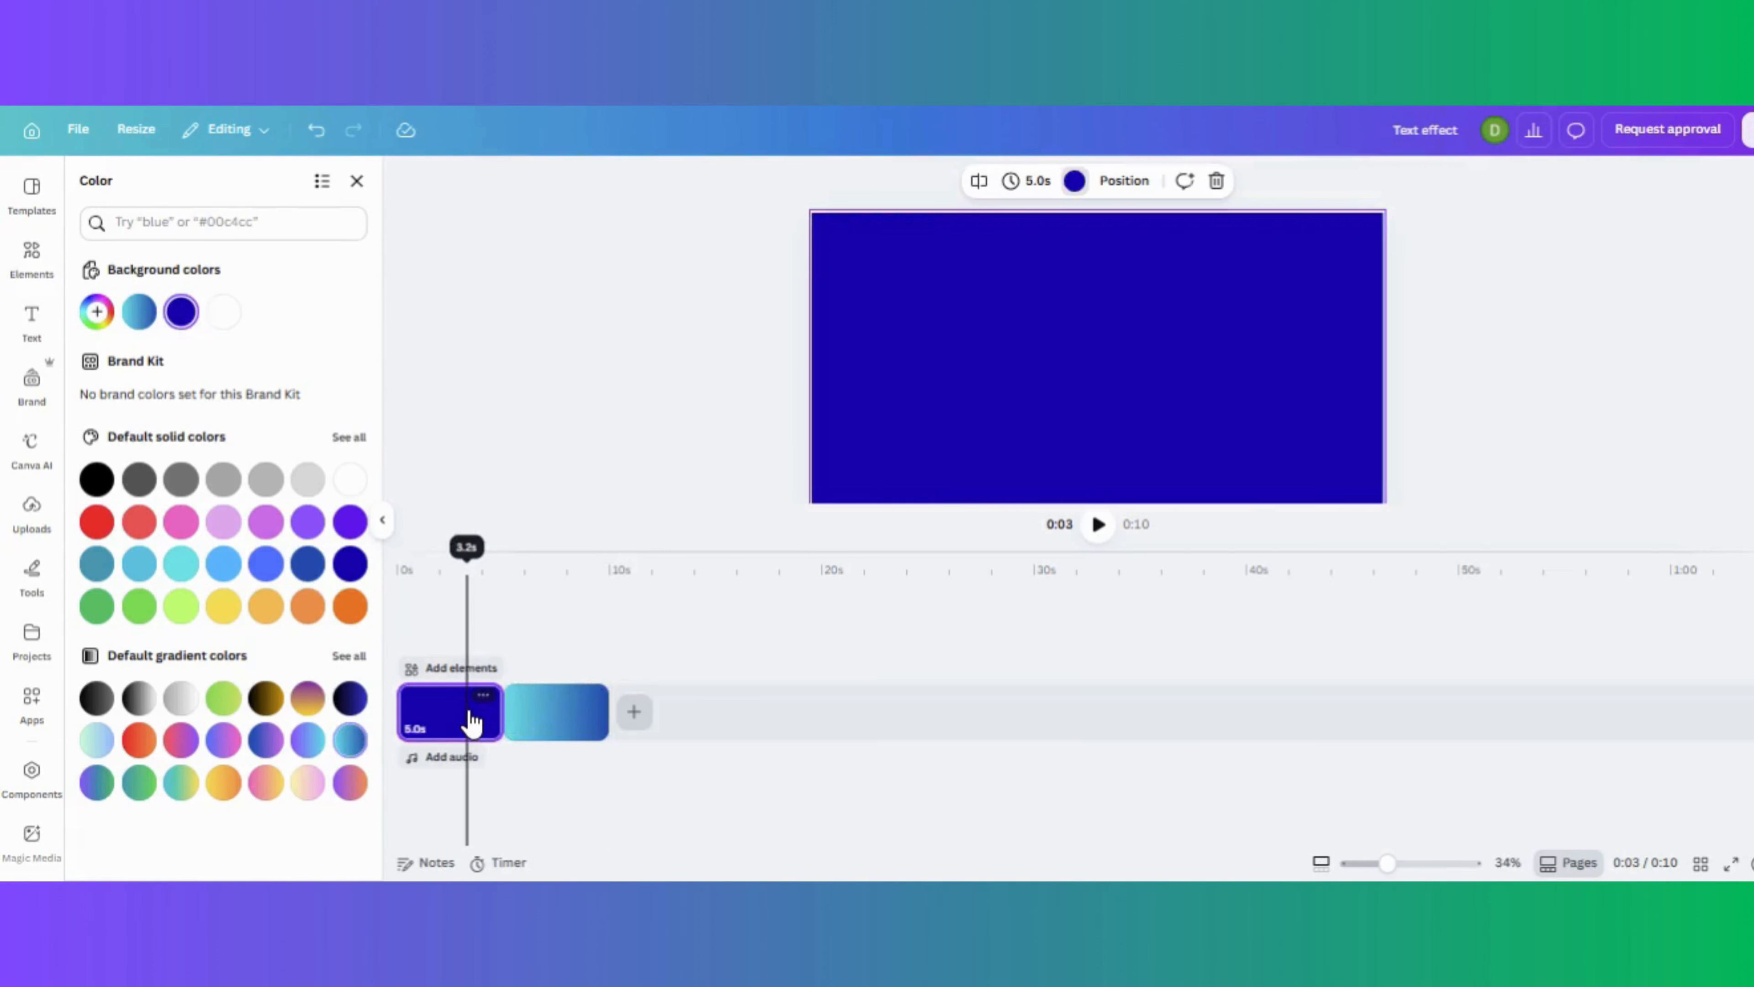
key("Delete")
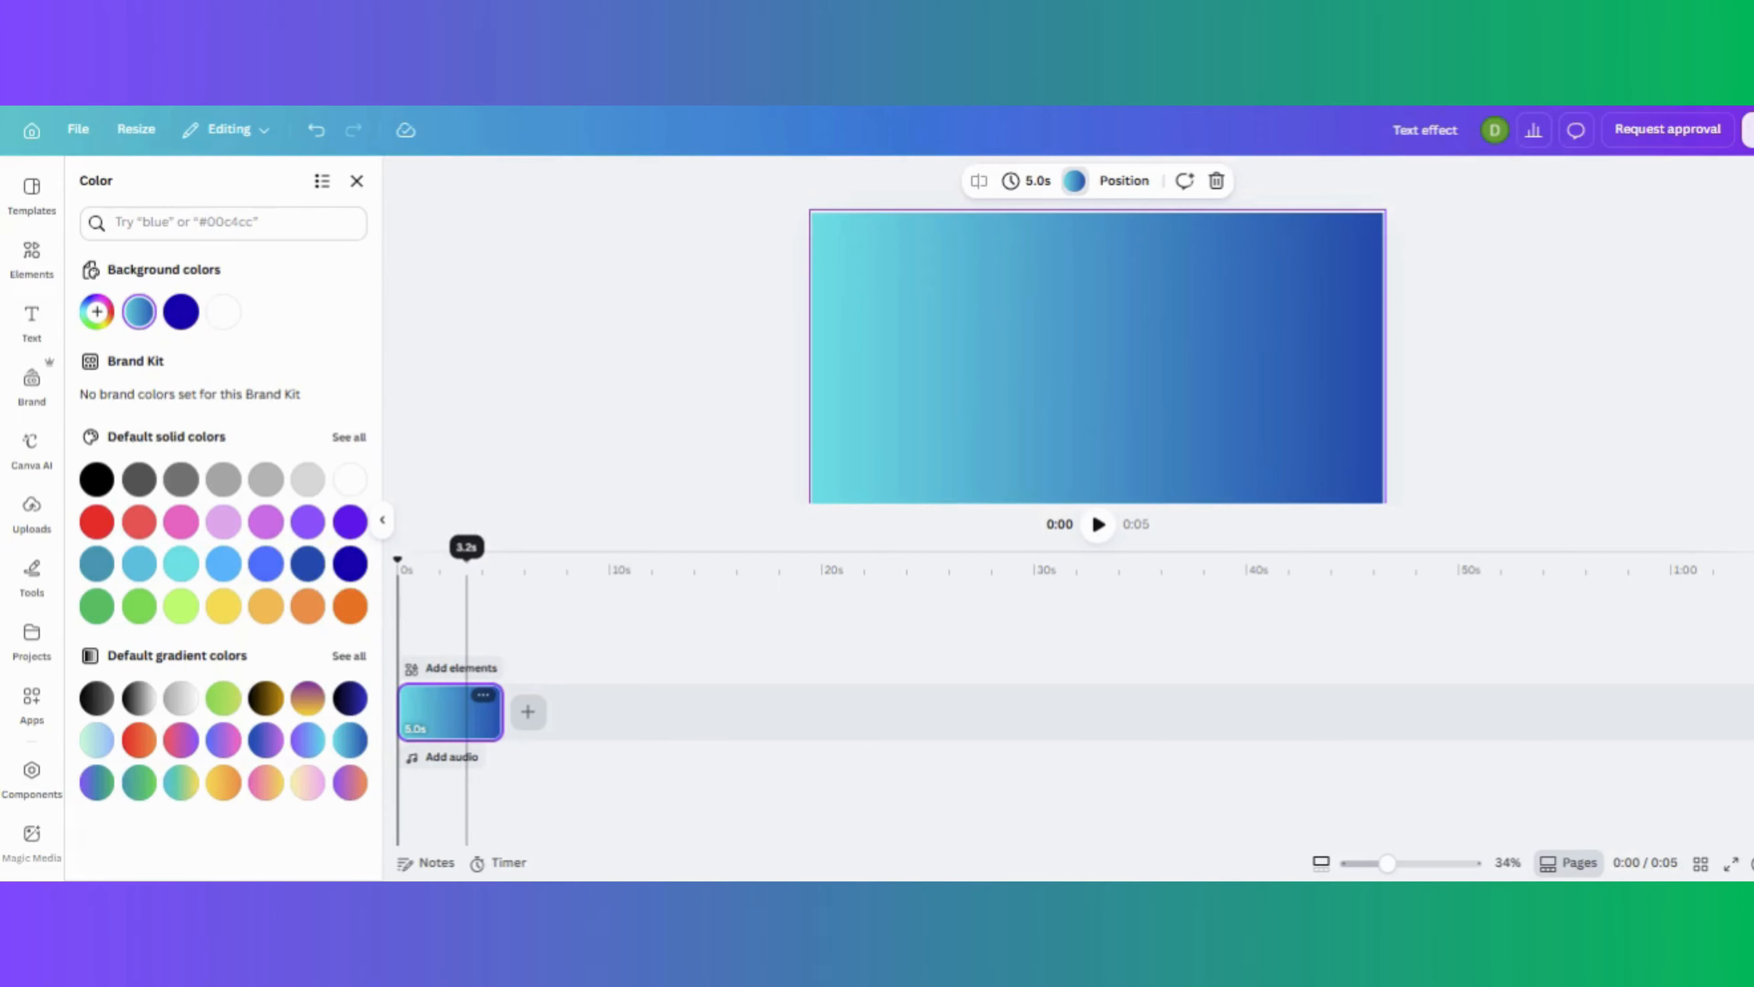
Build a row of three portrait frames on the right half of the page from the basic square frame, the first one larger.
left_click(29, 257)
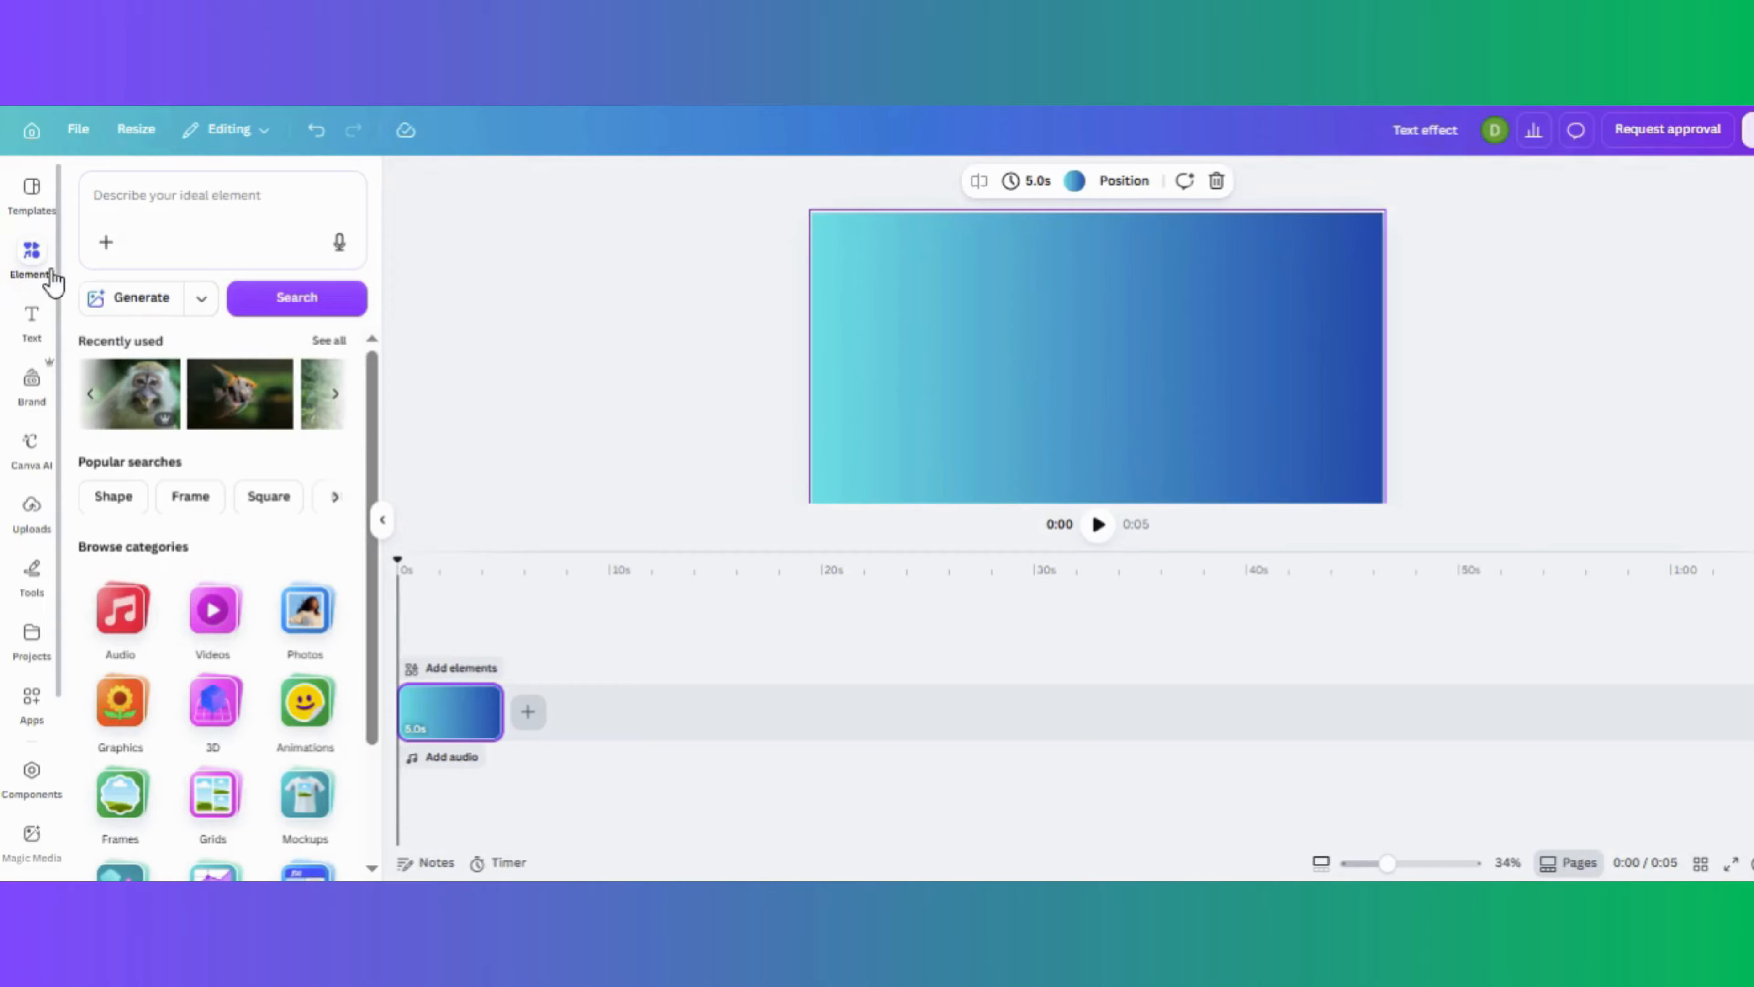
left_click(124, 815)
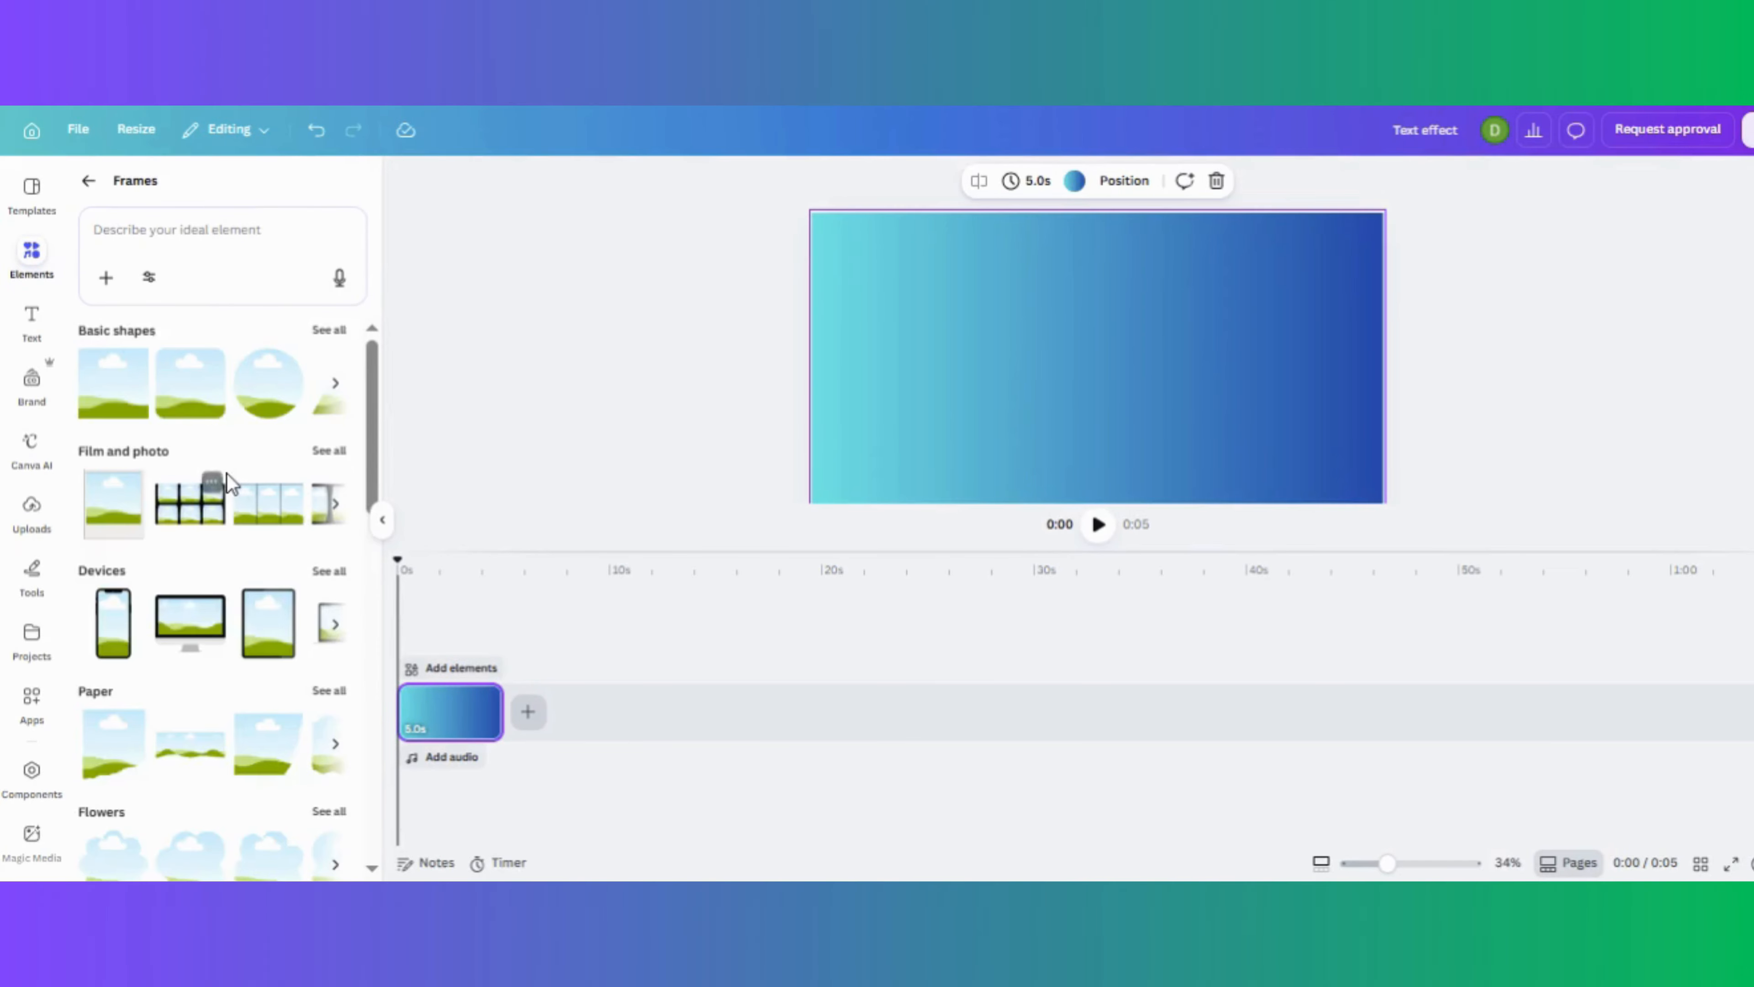
left_click(118, 391)
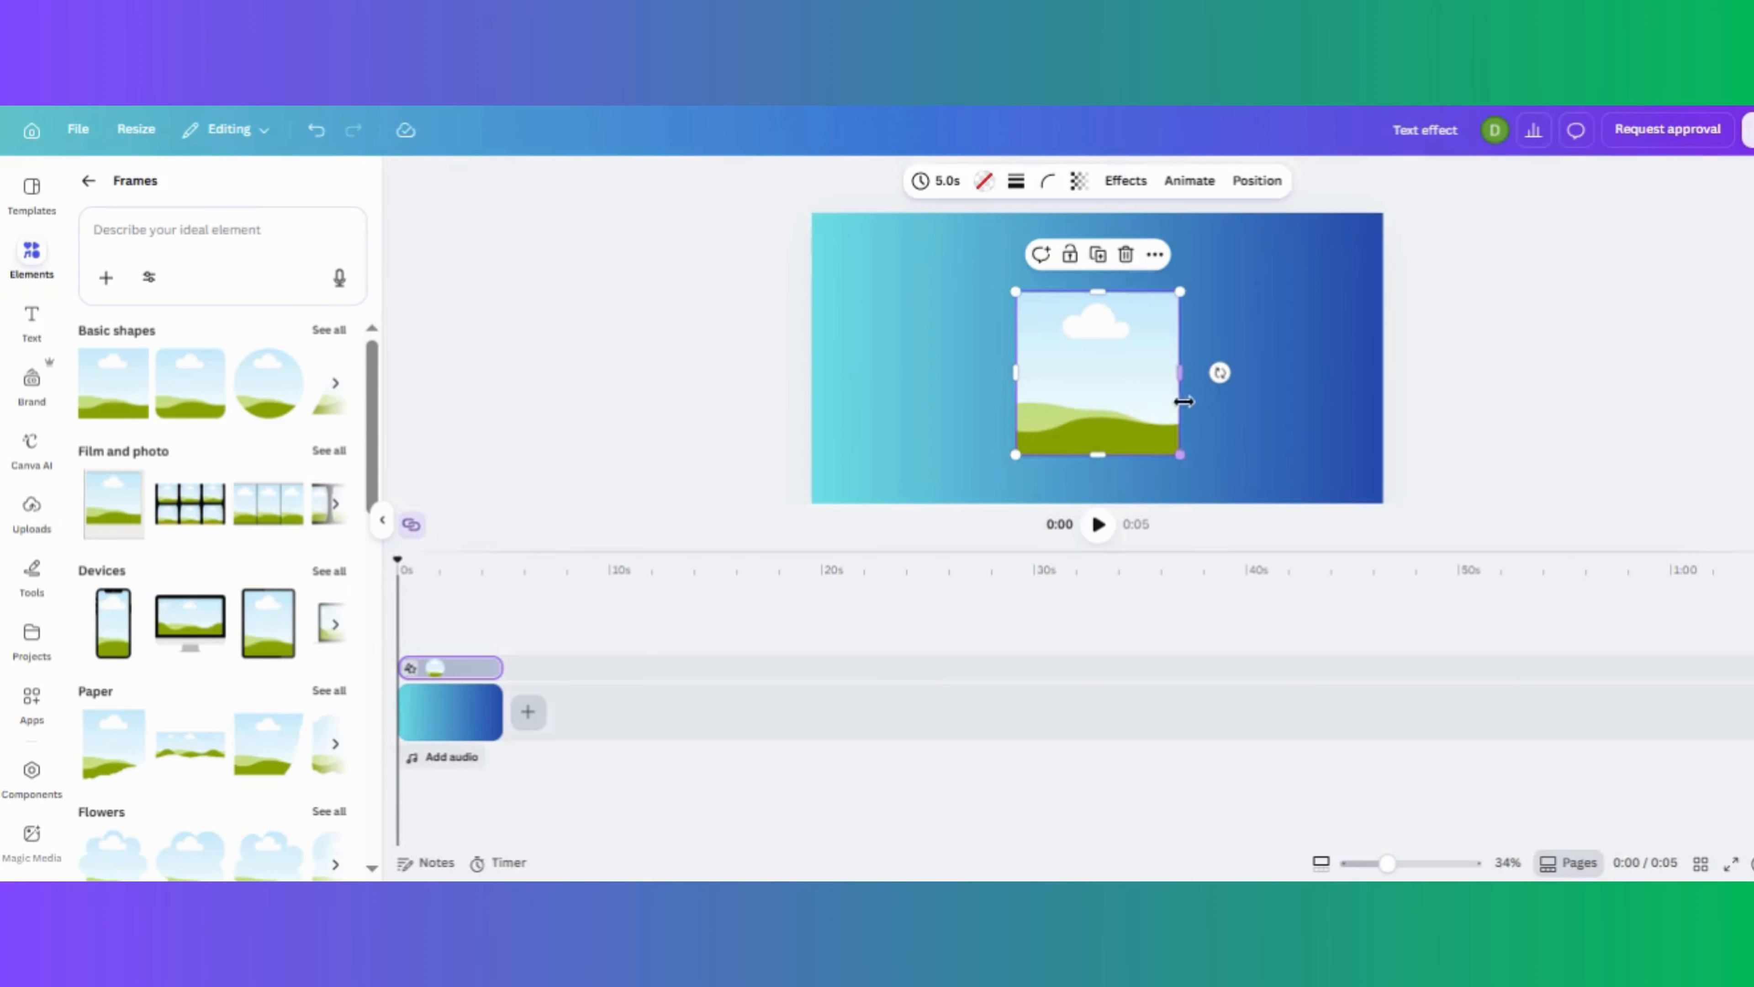
left_click_drag(1182, 377, 1121, 382)
left_click_drag(1122, 454, 1332, 384)
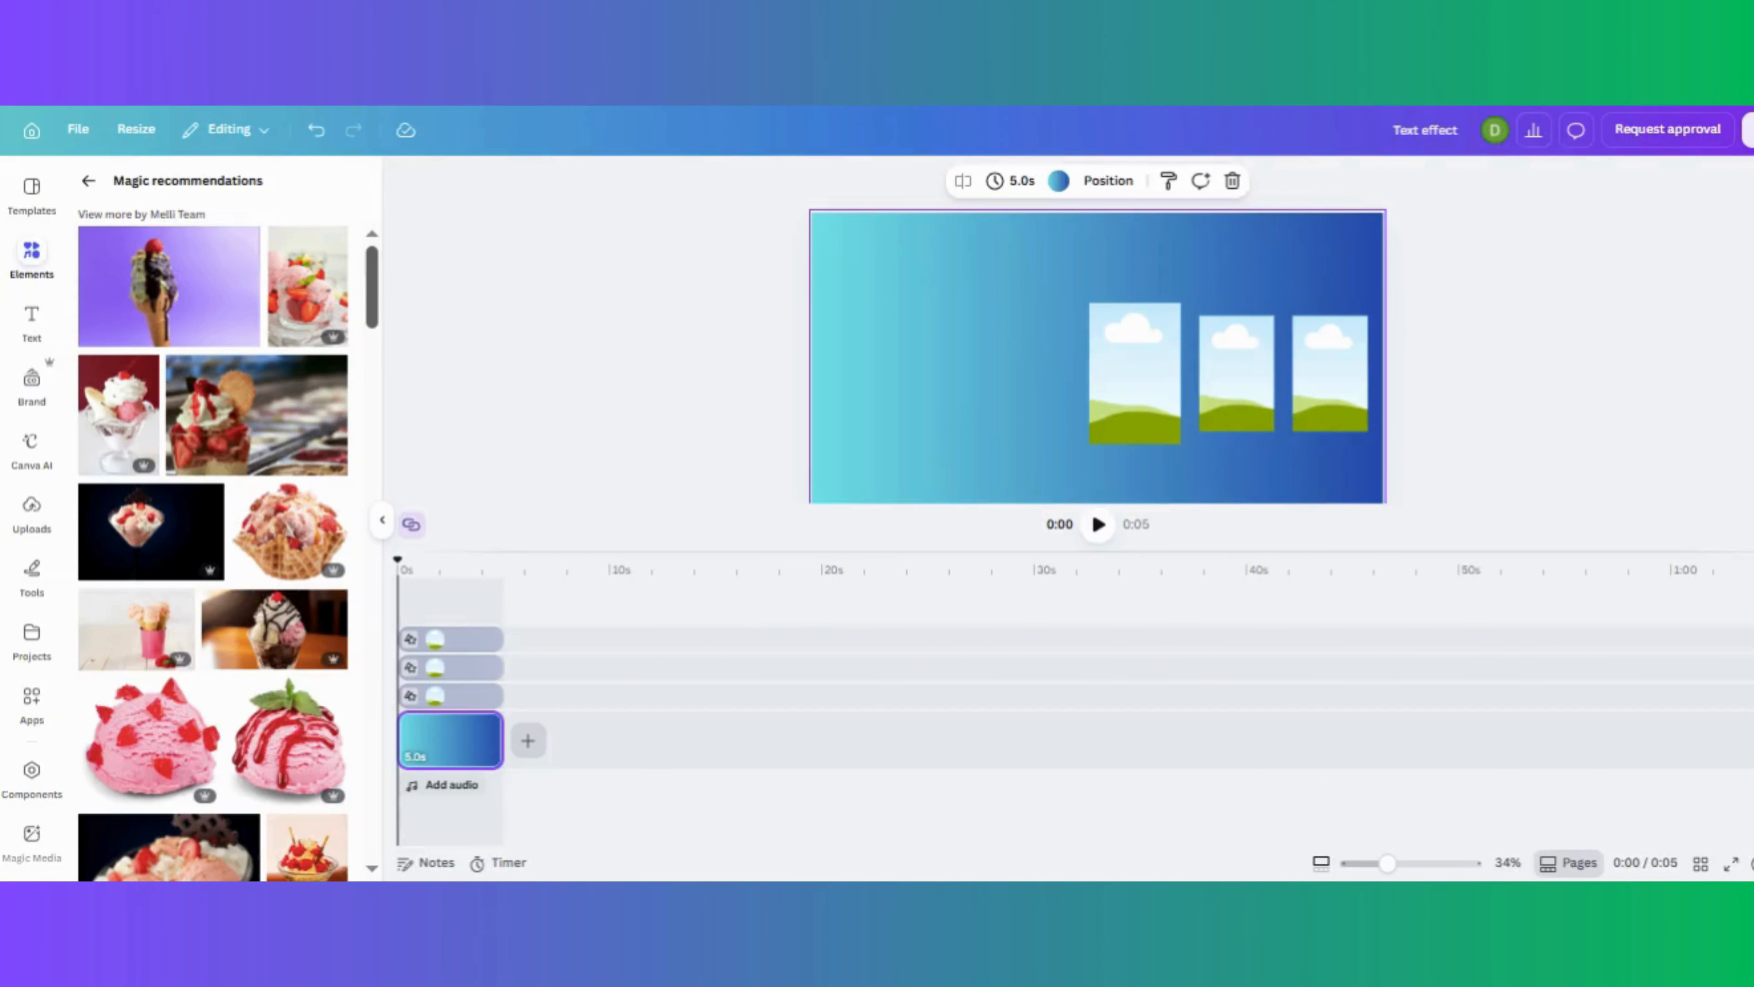
Fill the three frames with ice cream sundae photos from the recommended images.
left_click_drag(373, 287, 372, 364)
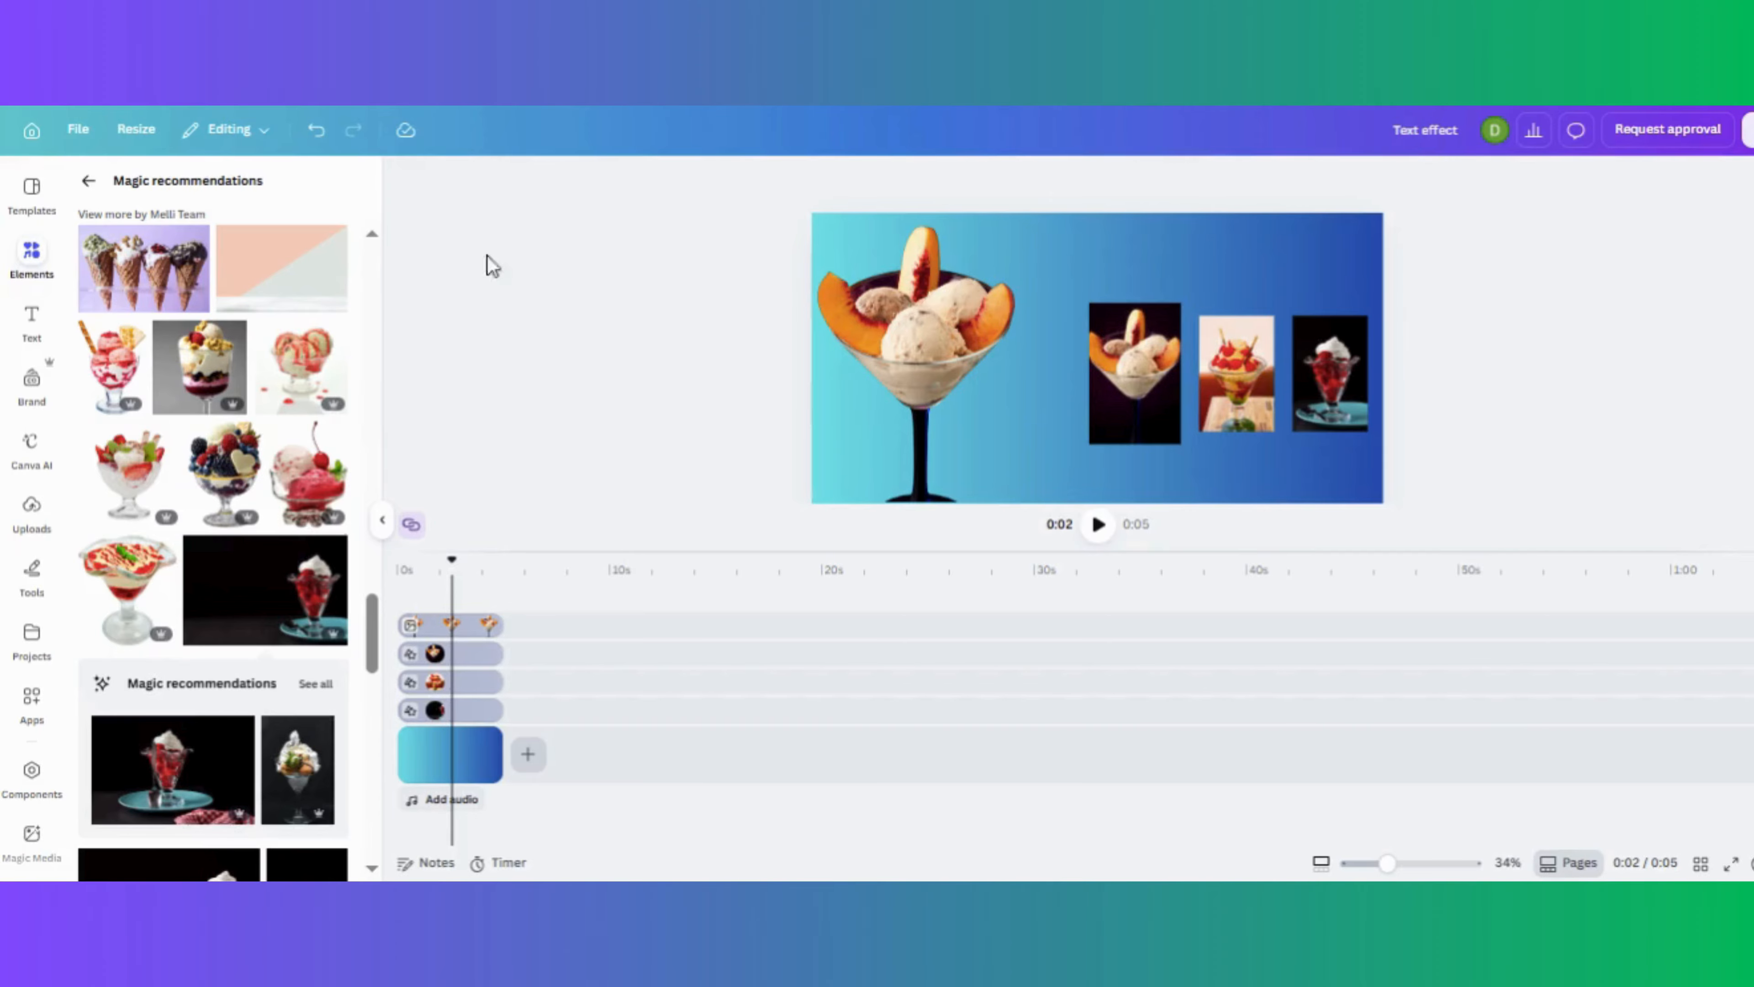
left_click(89, 181)
Add the heading "Ice Manggo" above the frames in white Lilita One at size 112.
left_click(32, 320)
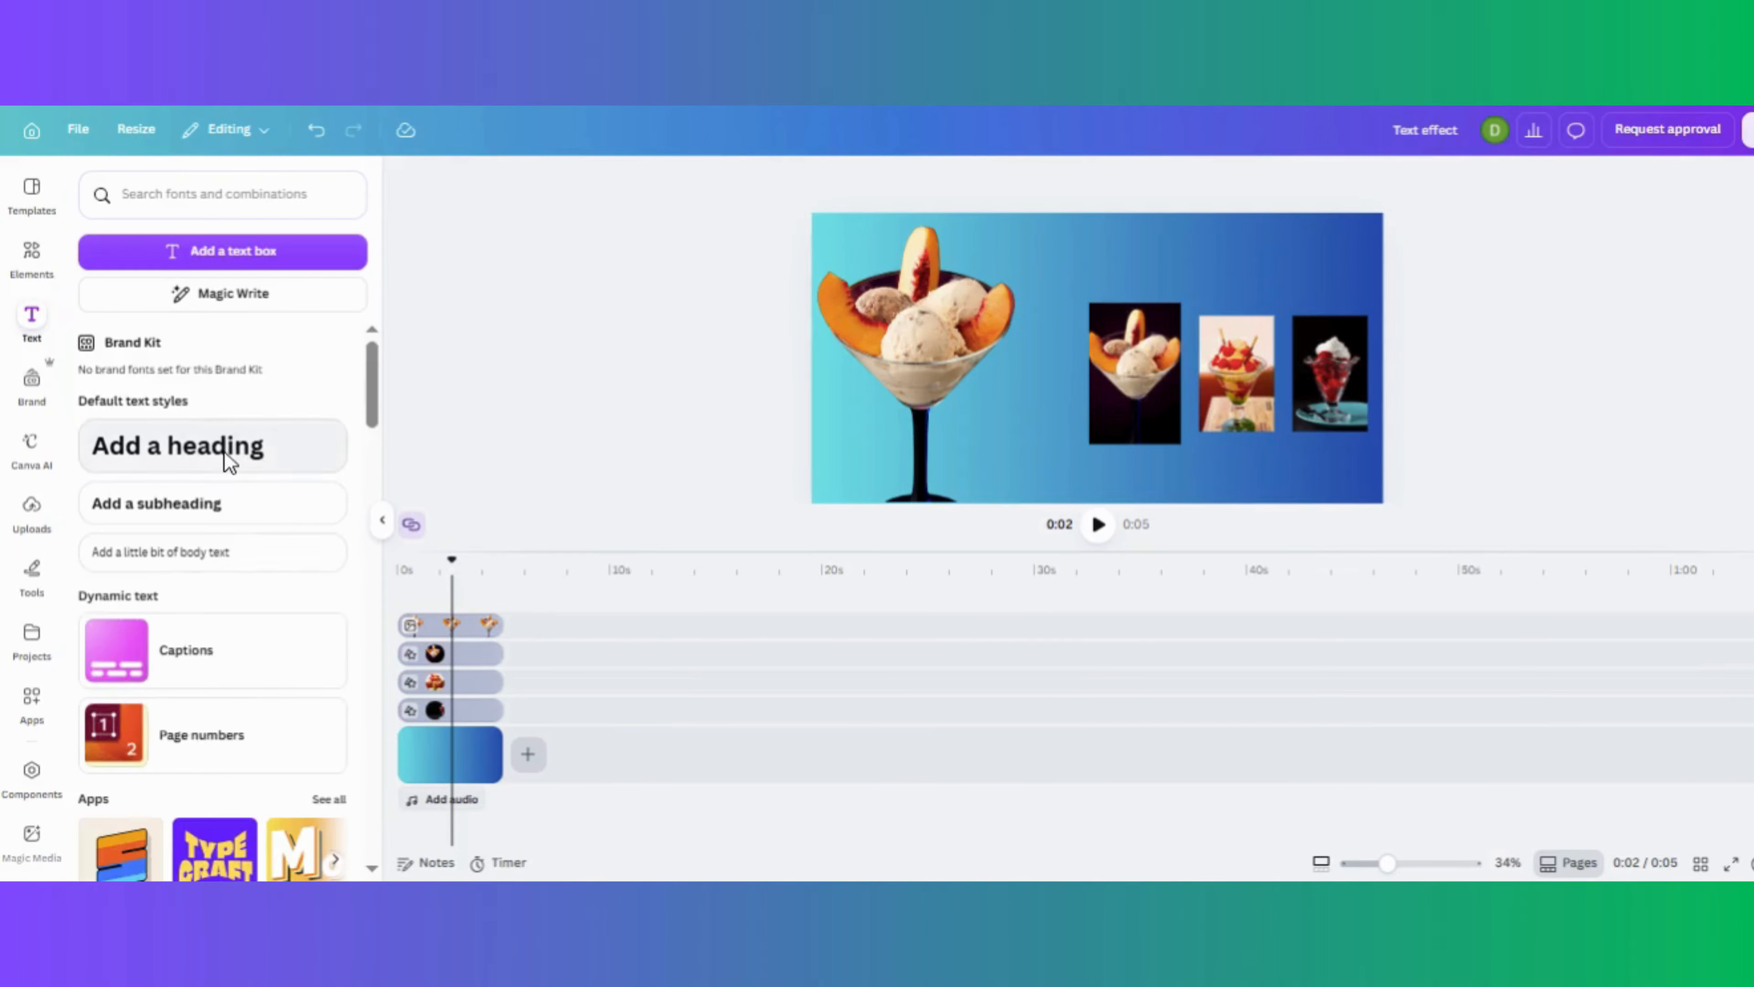
left_click(225, 464)
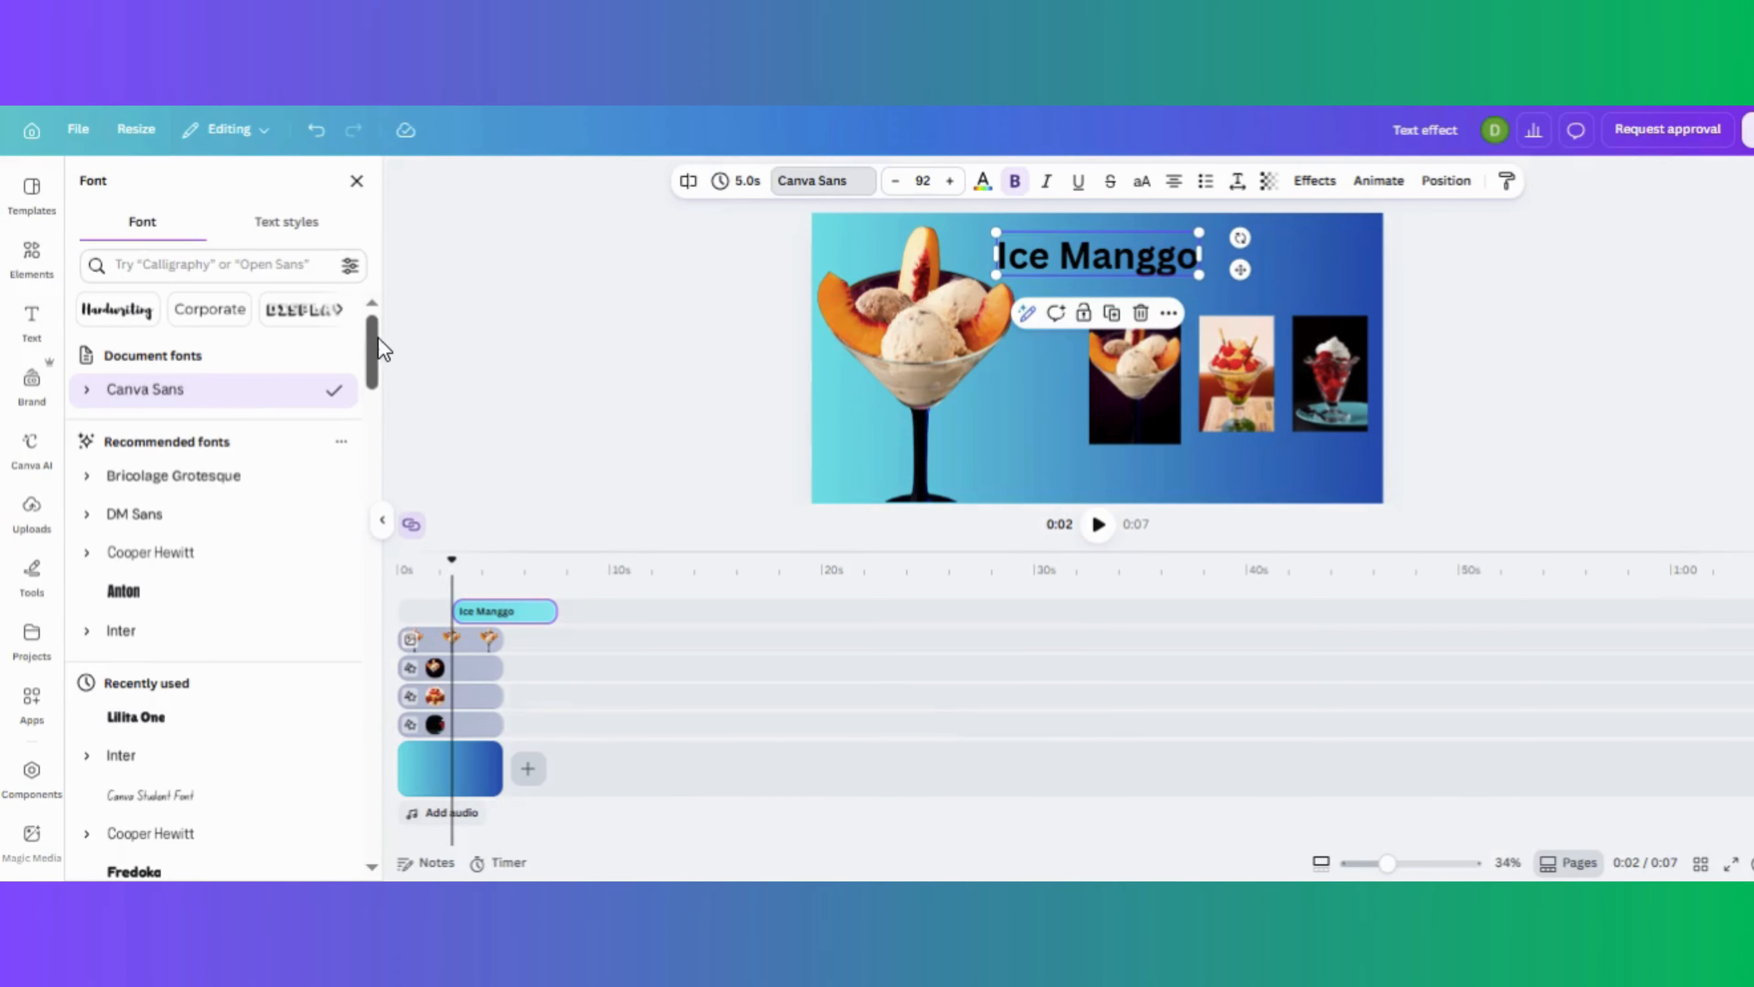
left_click(146, 718)
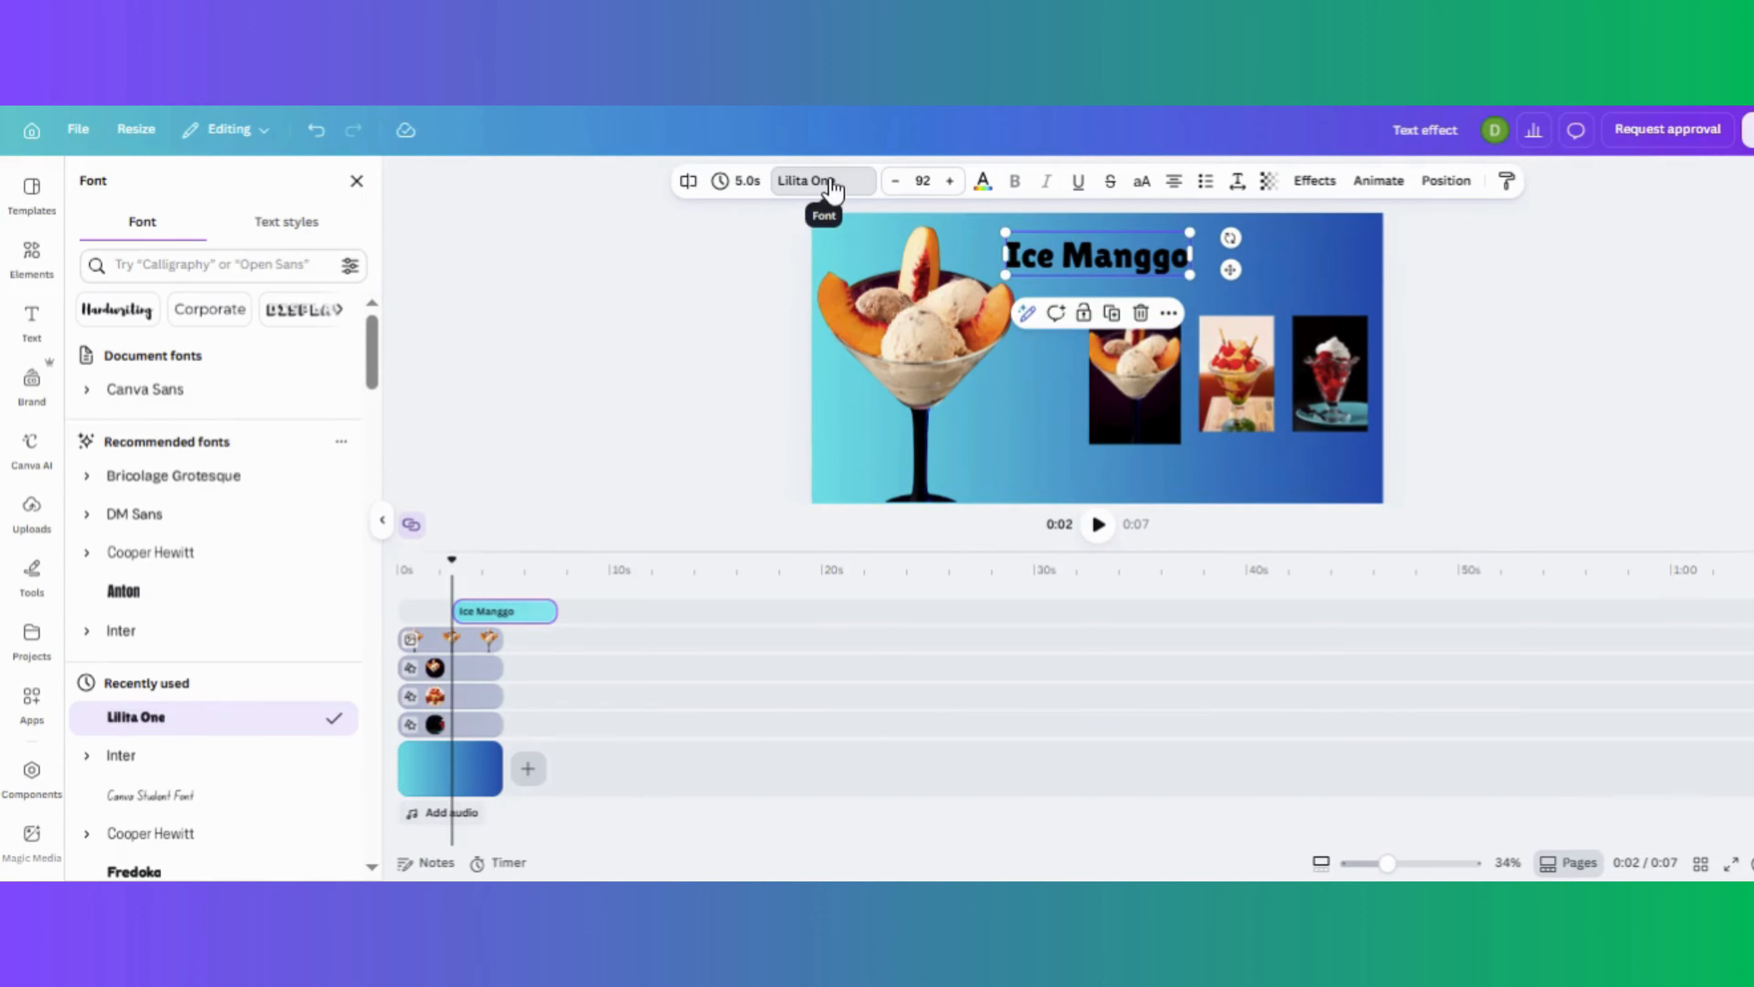
left_click(986, 183)
left_click(332, 720)
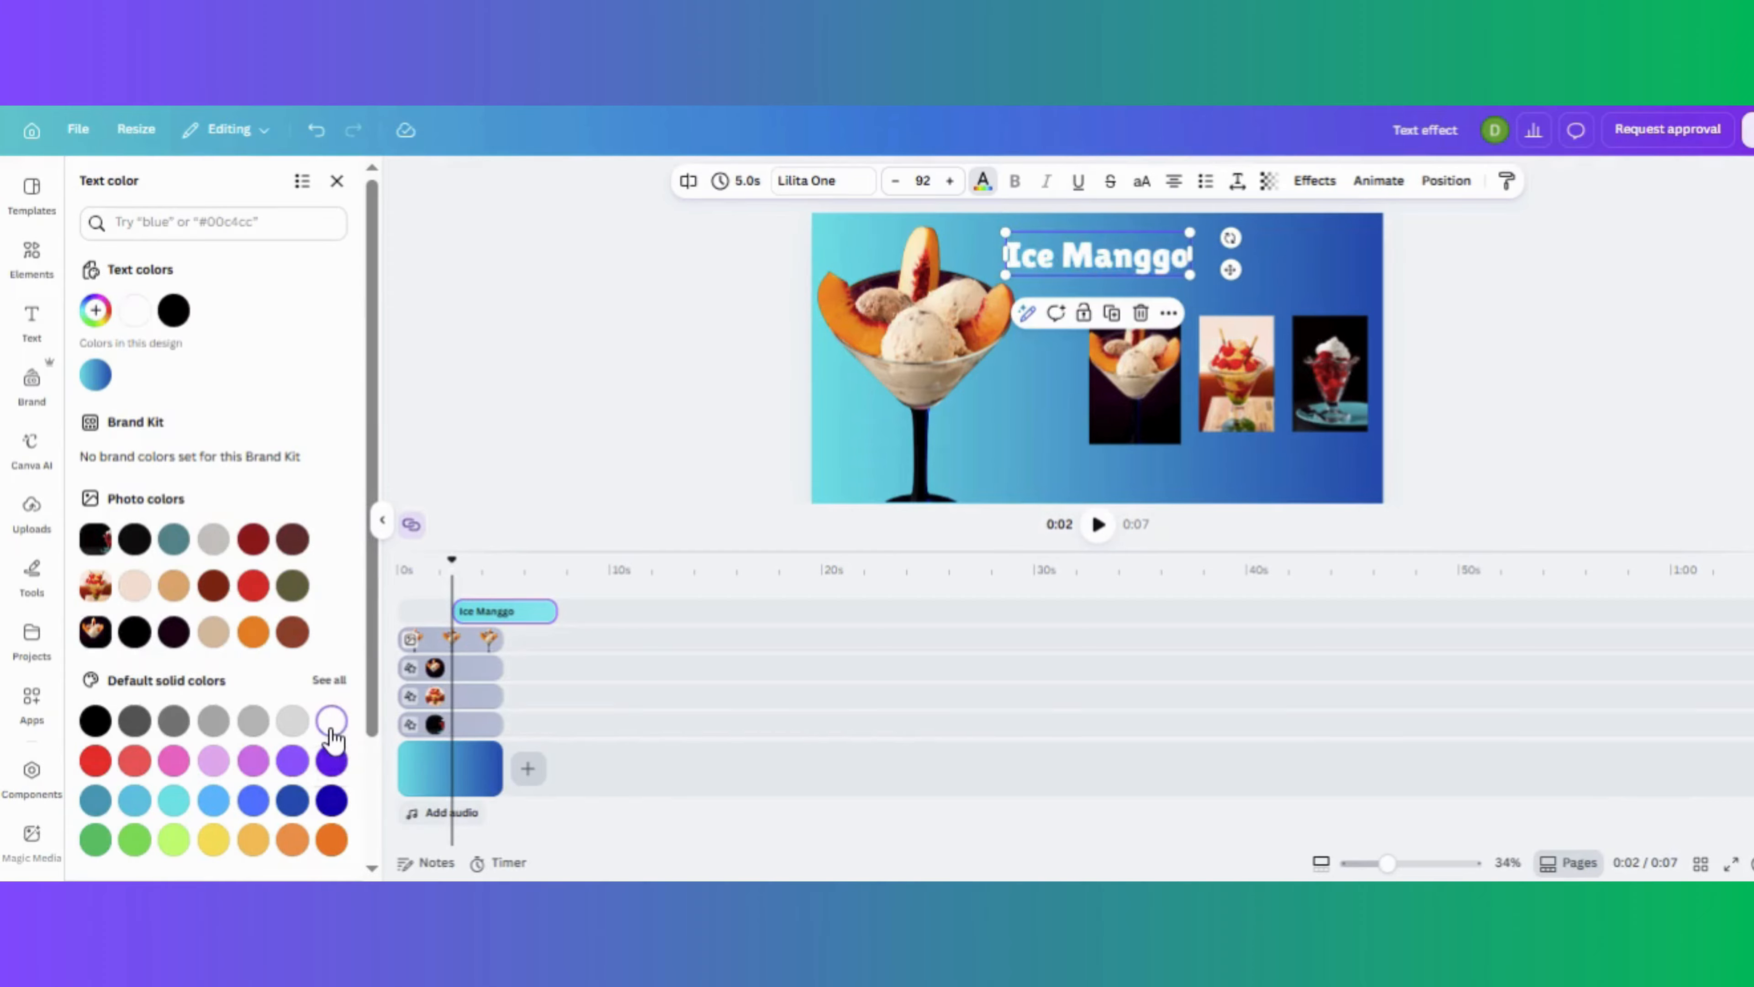
left_click_drag(1189, 275, 1229, 285)
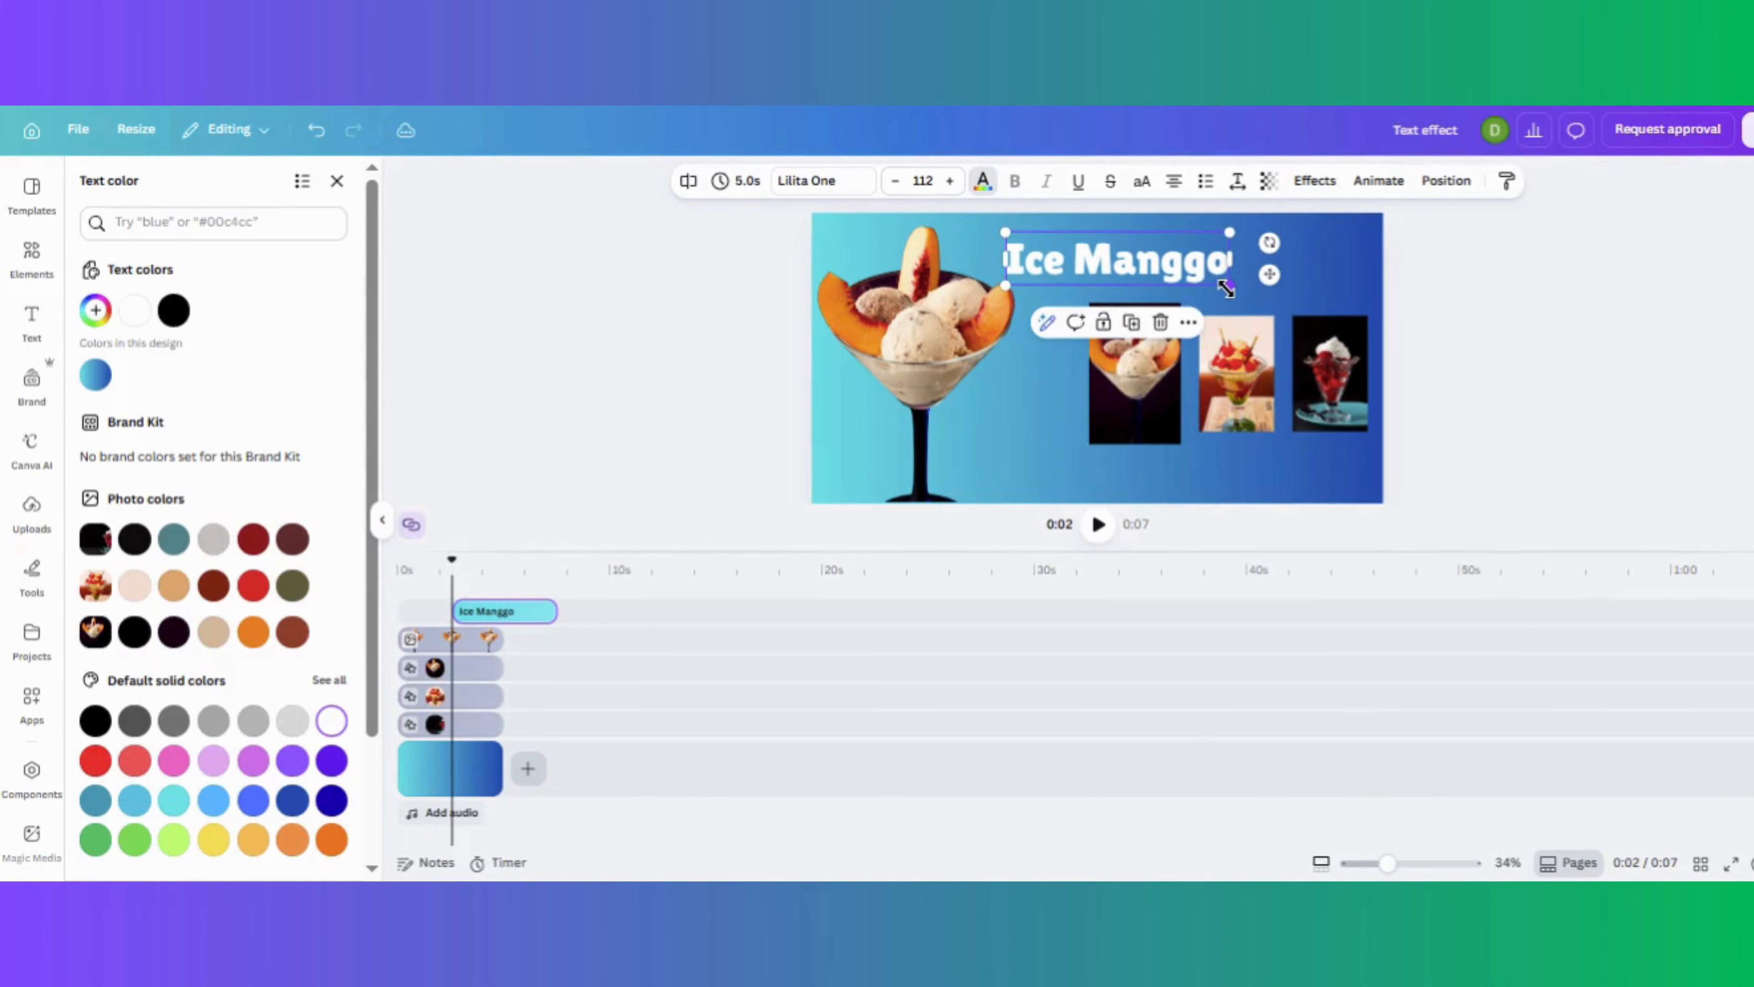
Apply the Echo effect to the heading with offset 74 and direction -42.
left_click(1315, 181)
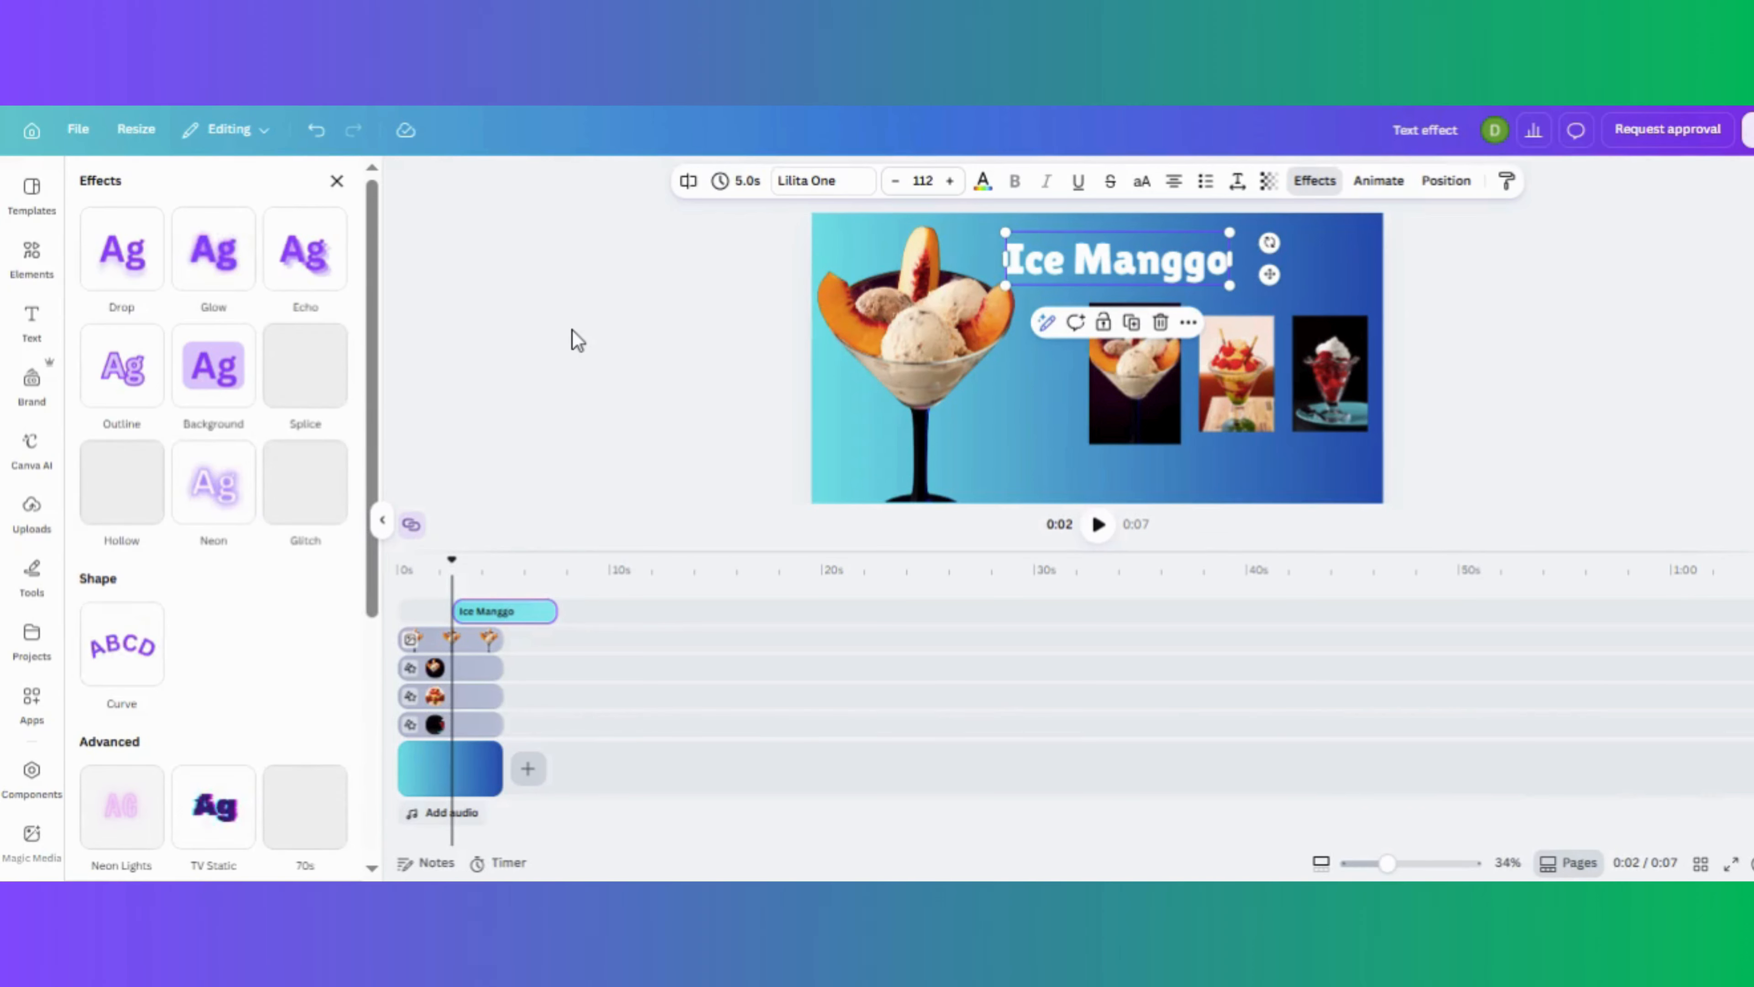
left_click(311, 276)
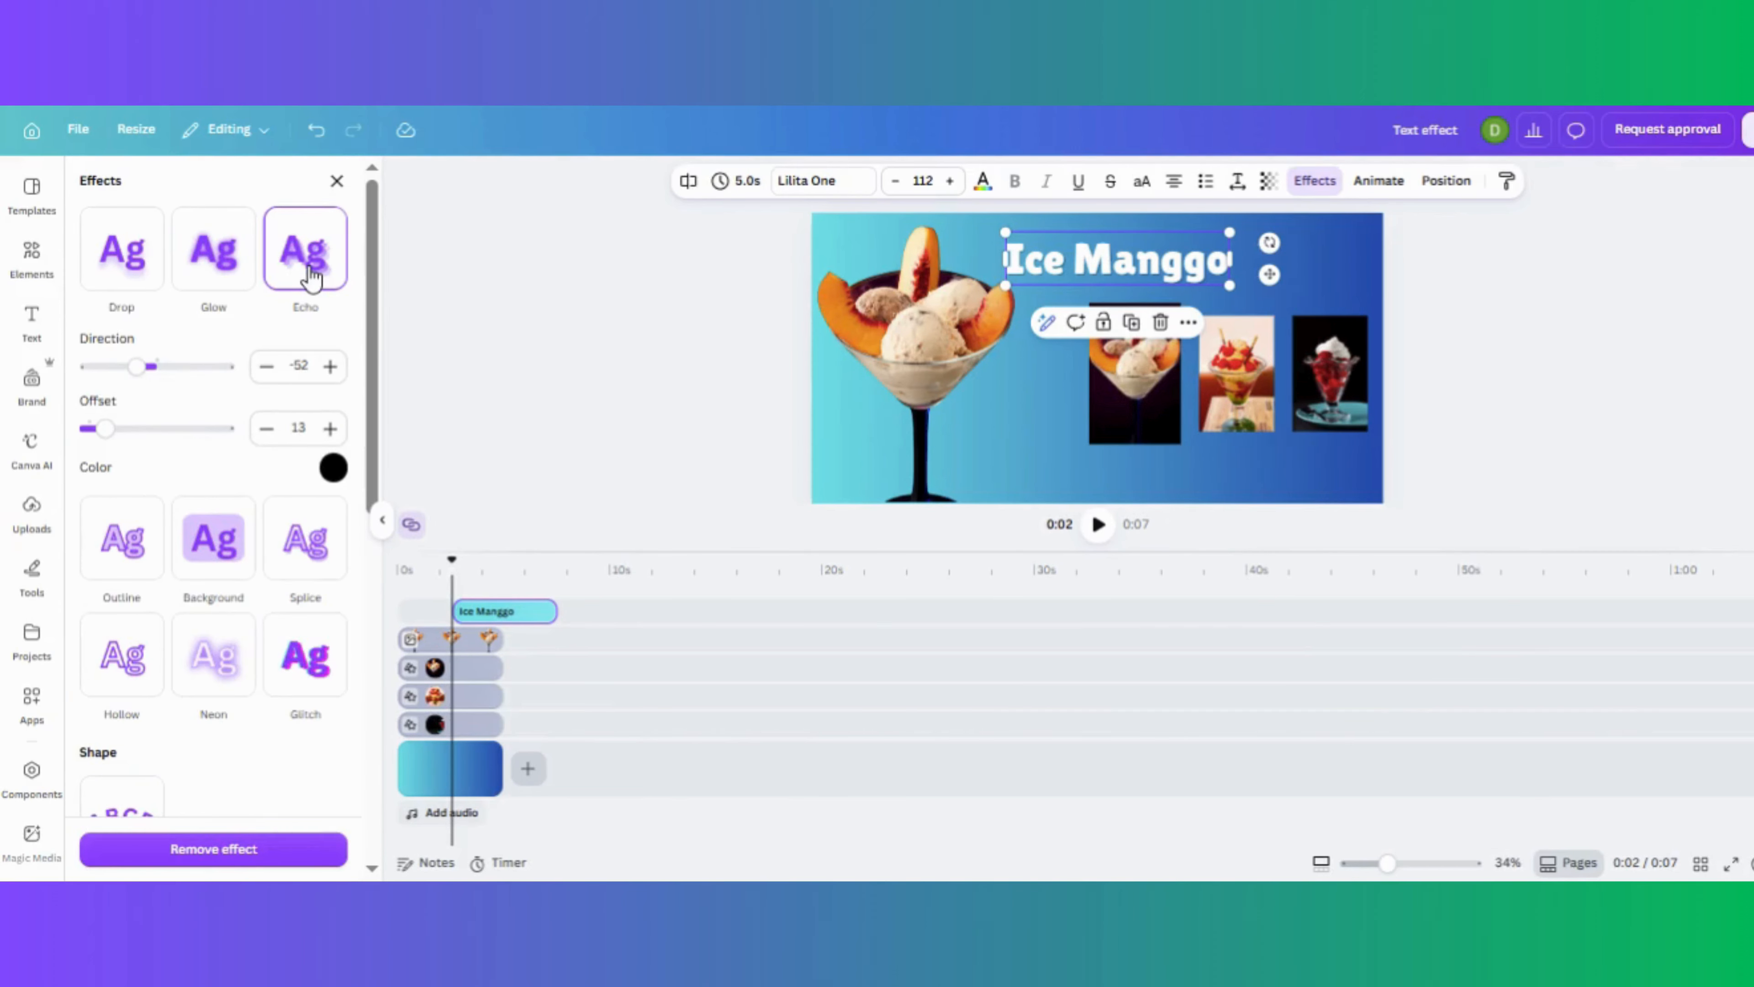
left_click_drag(104, 430, 188, 429)
mouse_move(136, 366)
left_mouse_down()
mouse_move(118, 367)
mouse_move(160, 366)
mouse_move(141, 353)
left_mouse_up()
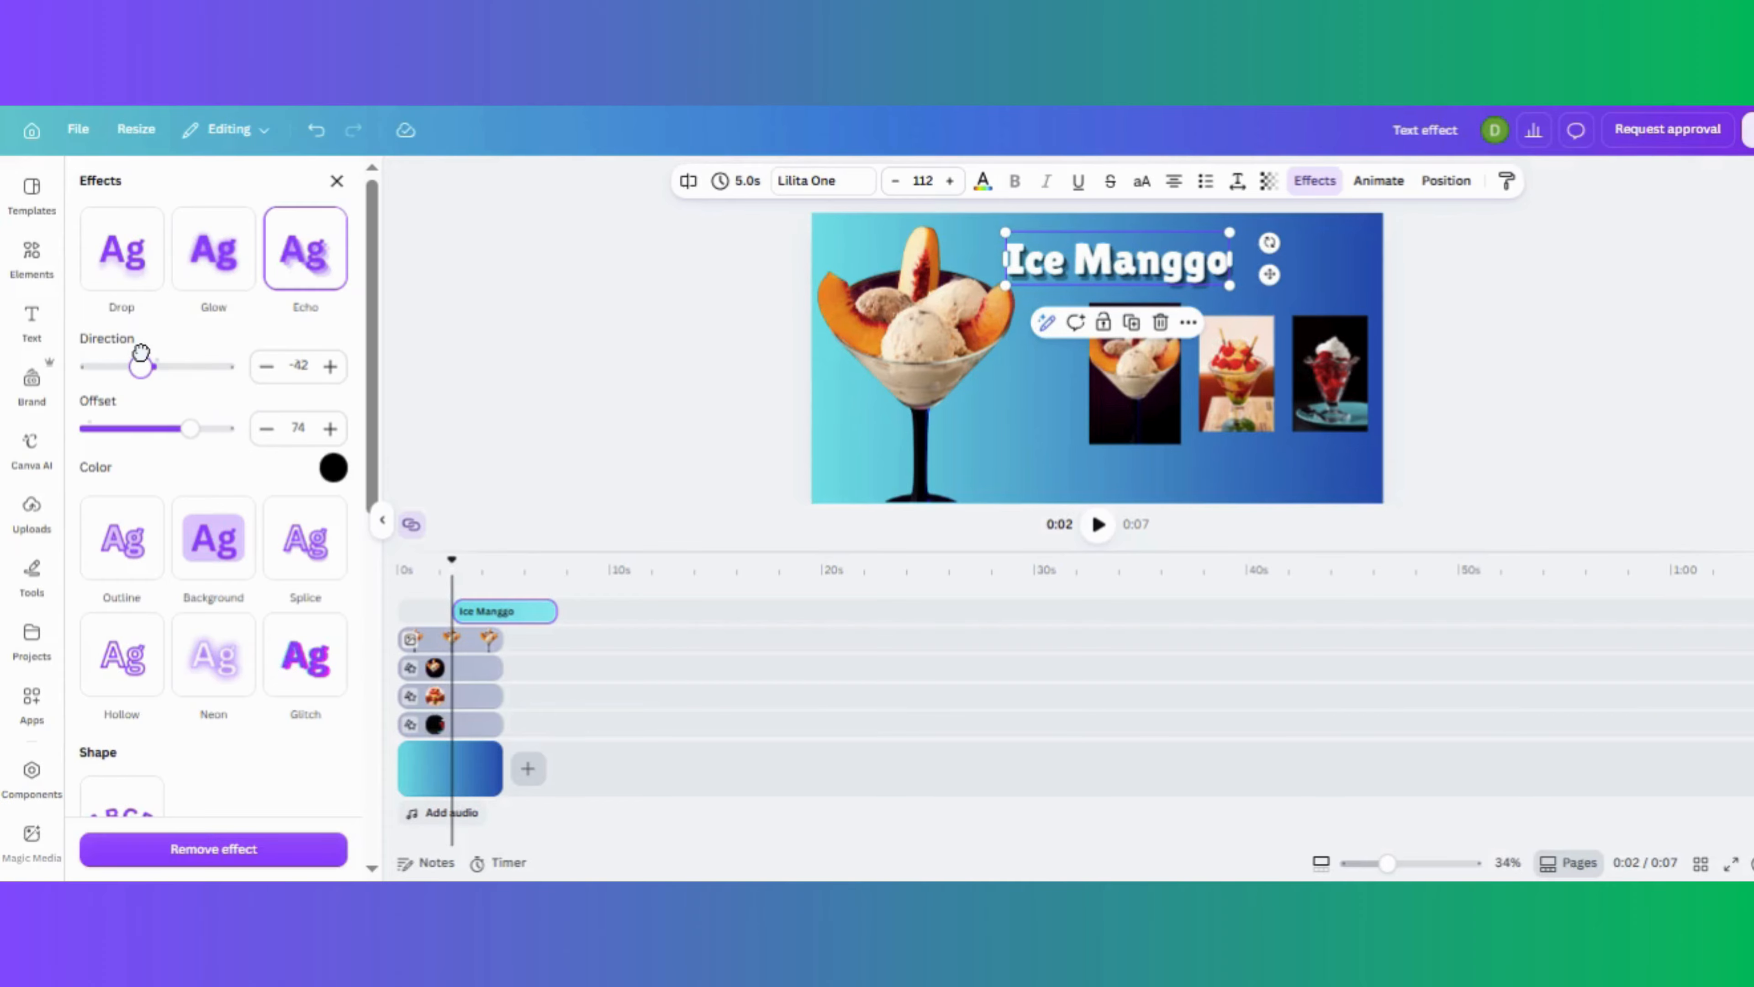
left_click(551, 324)
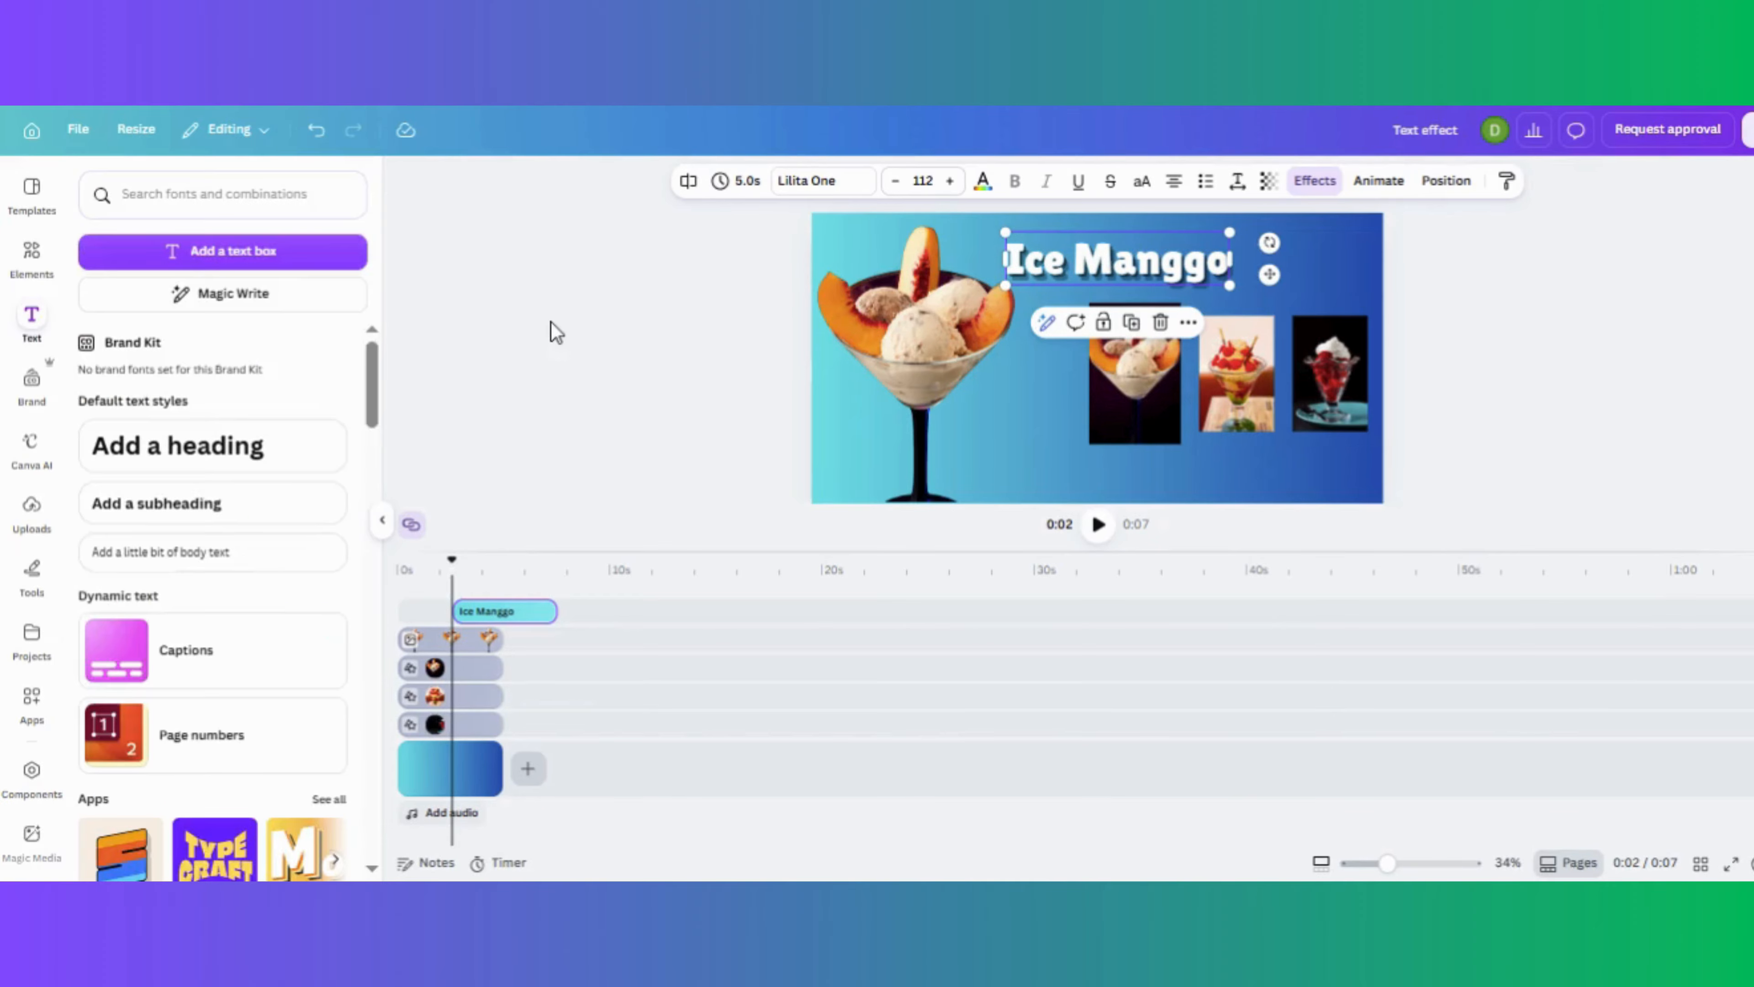
left_click(1434, 265)
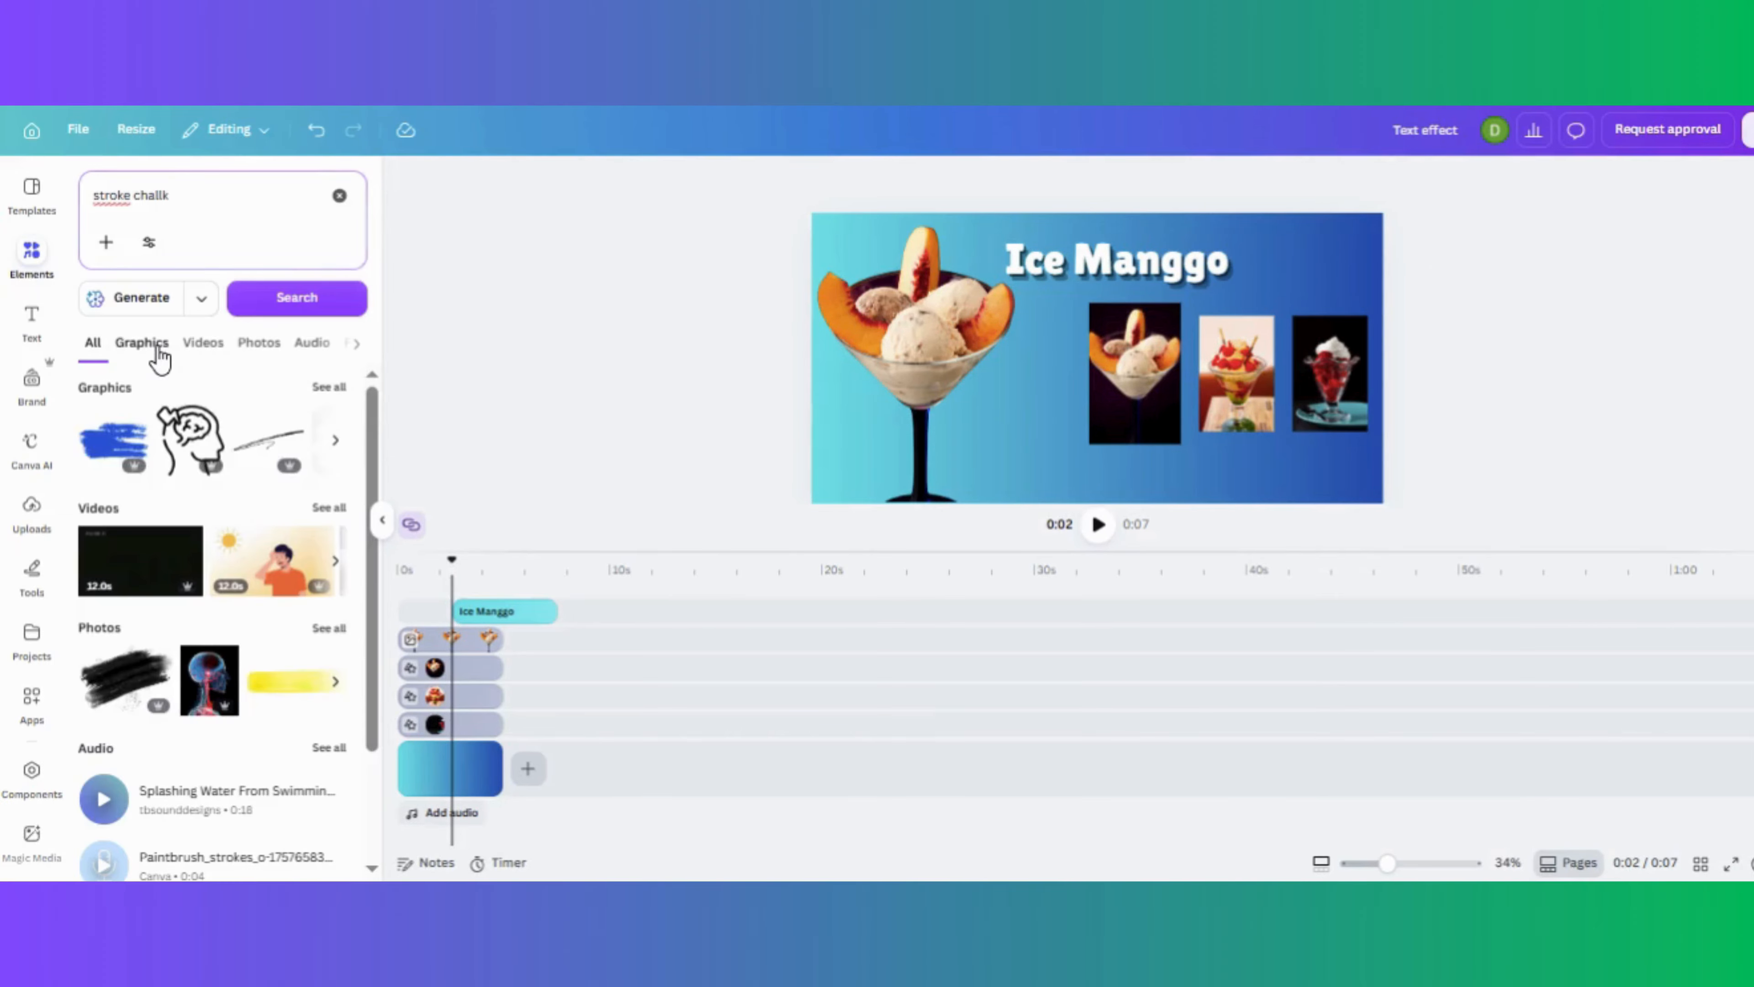
Add the round black brush stroke from the "stroke challk" graphics, enlarge it and position it over the large ice cream glass.
left_click(145, 343)
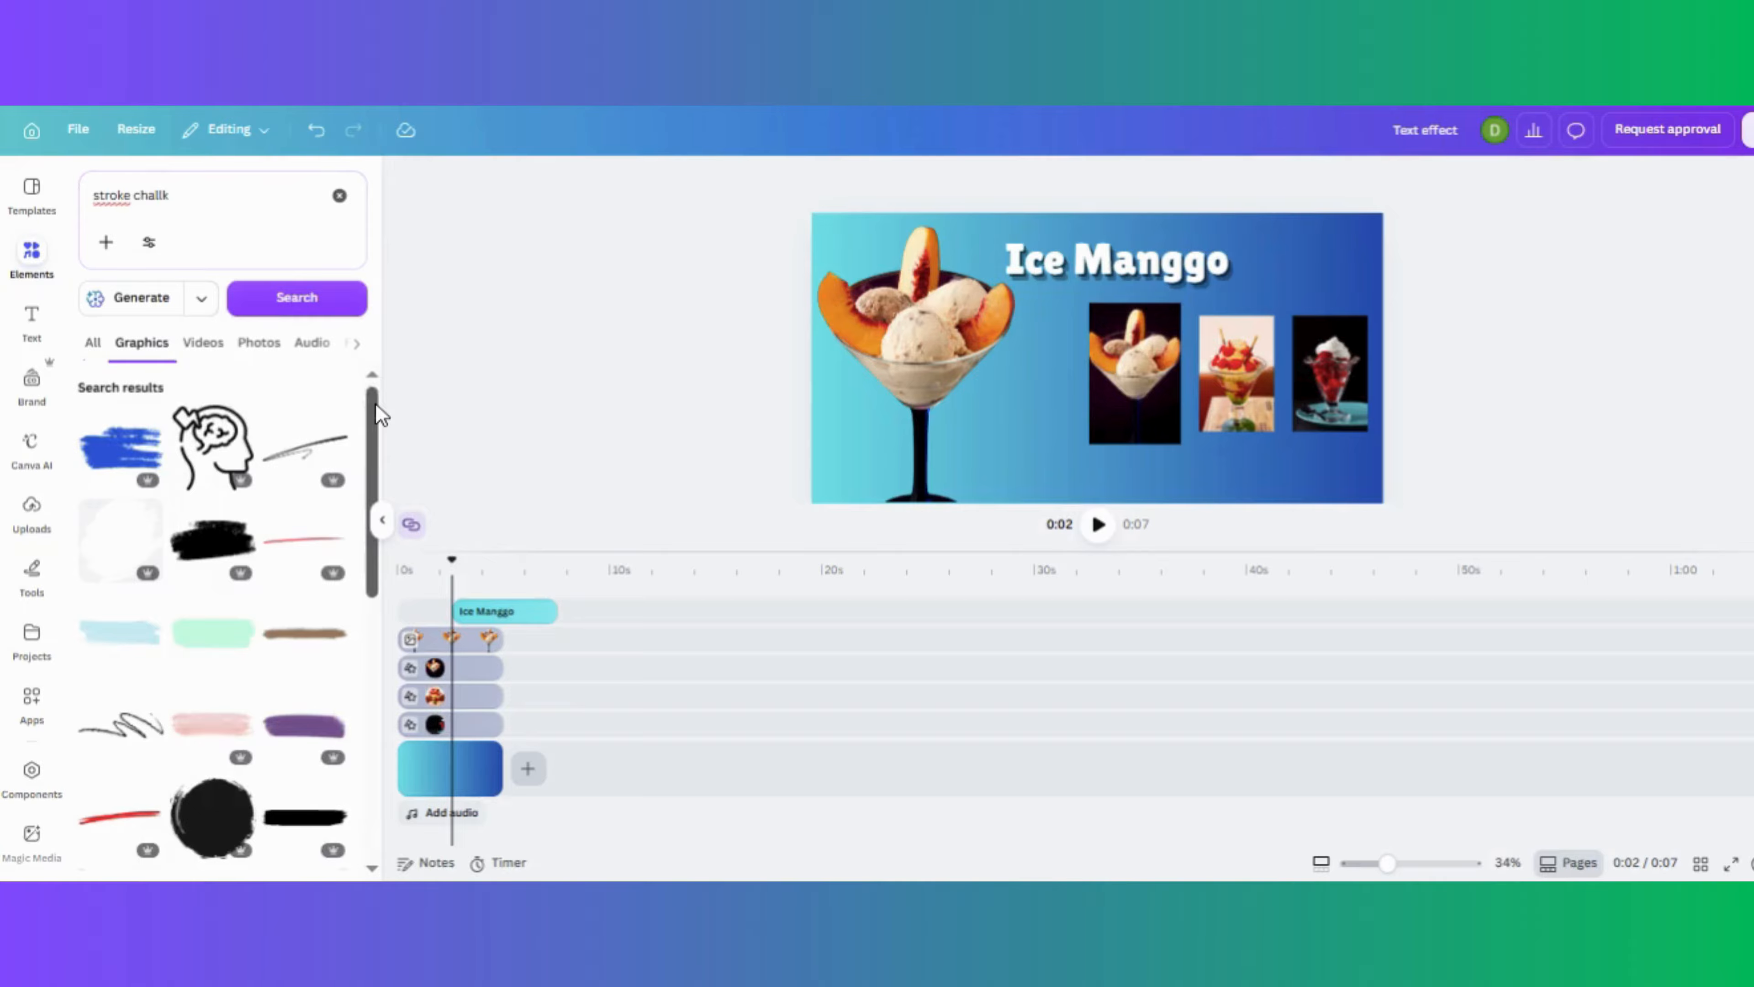
left_click_drag(375, 403, 379, 494)
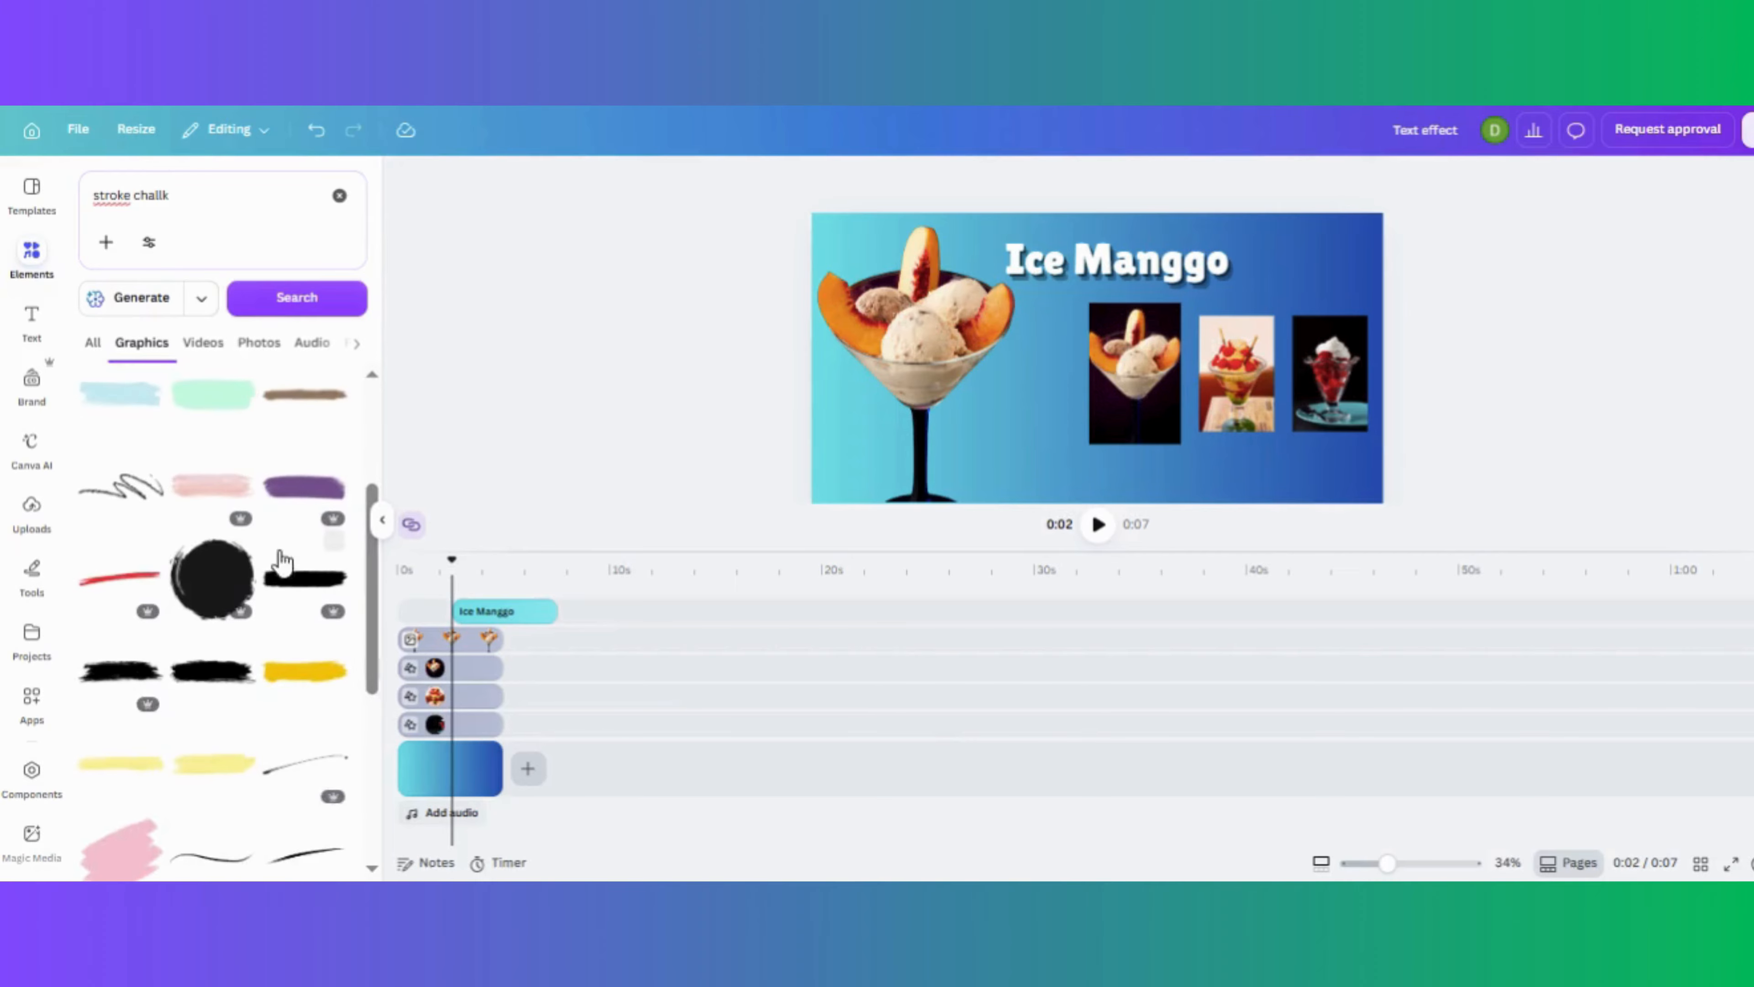
left_click(202, 601)
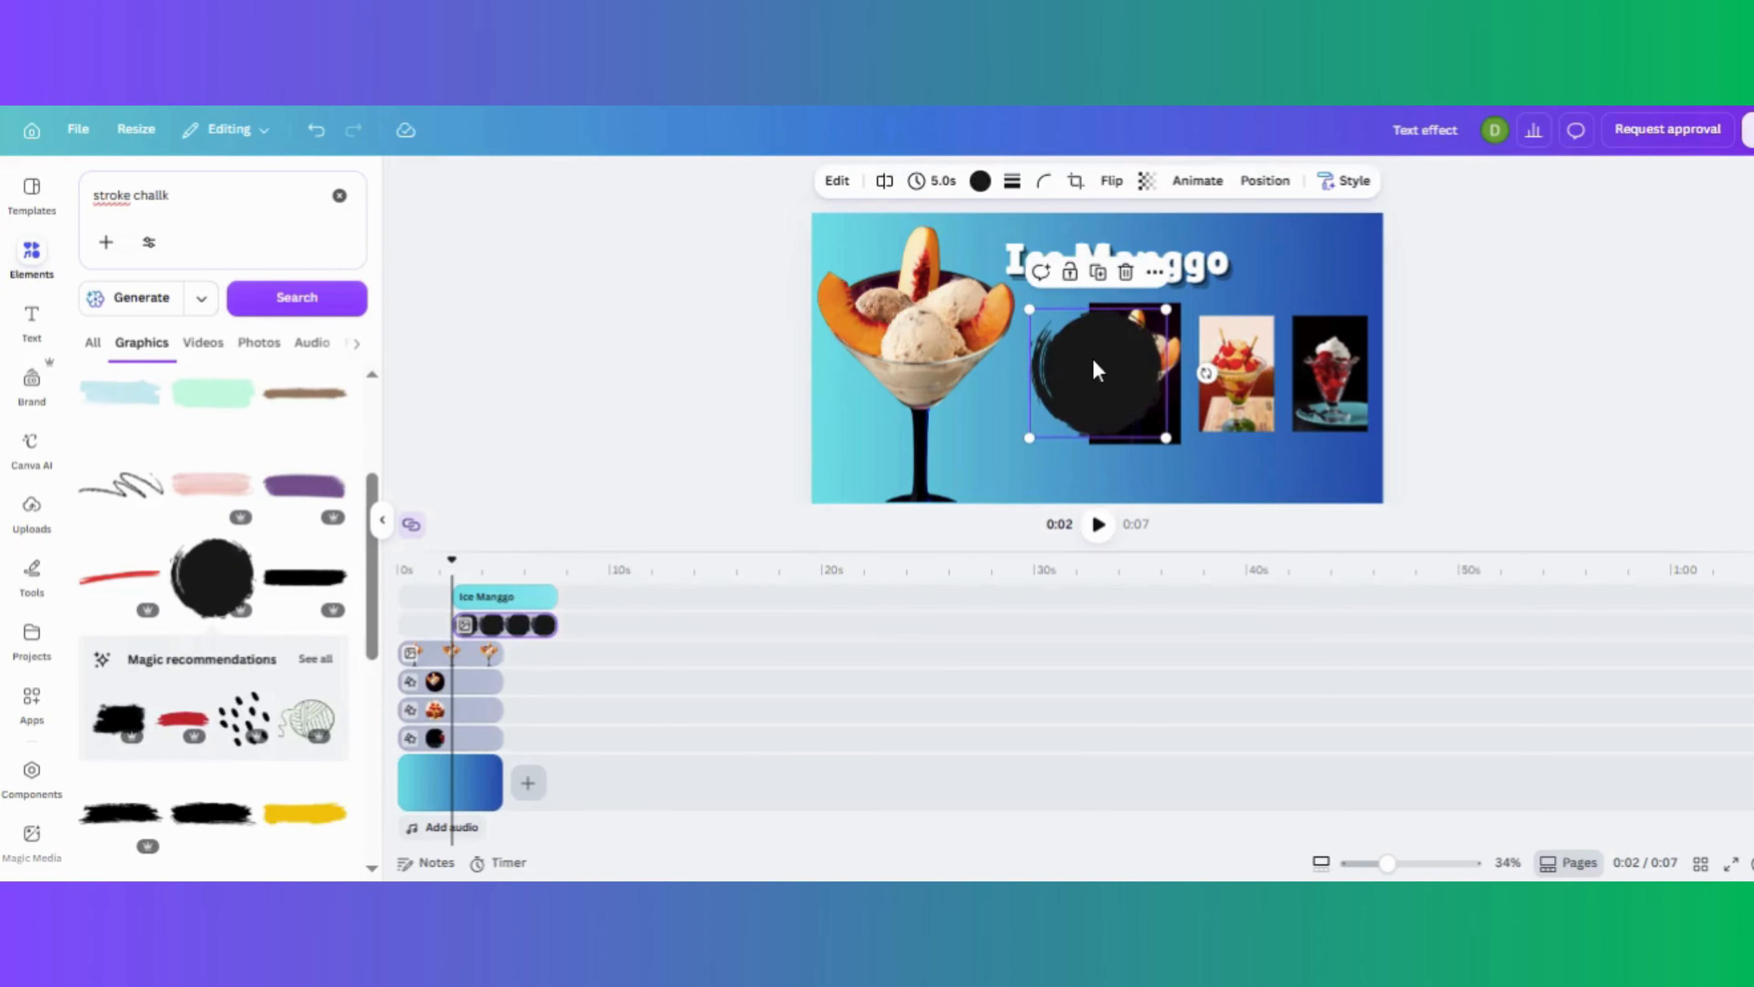
left_click_drag(1098, 369, 862, 286)
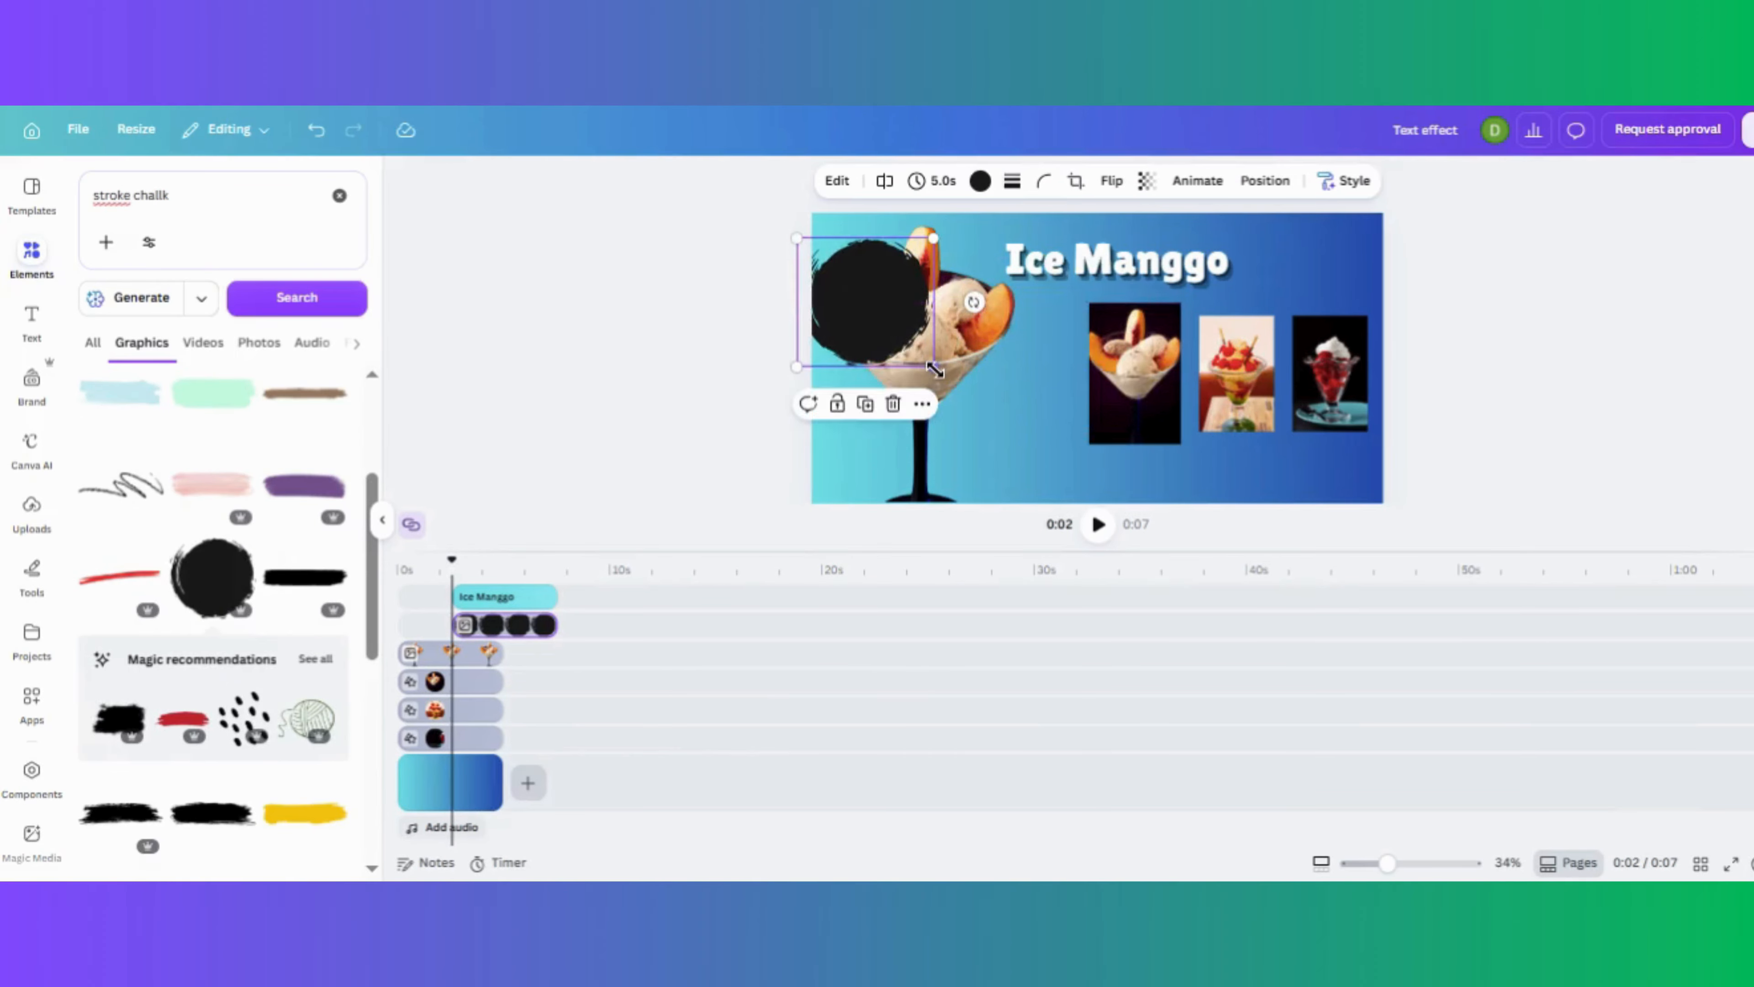
left_click_drag(934, 368, 1063, 490)
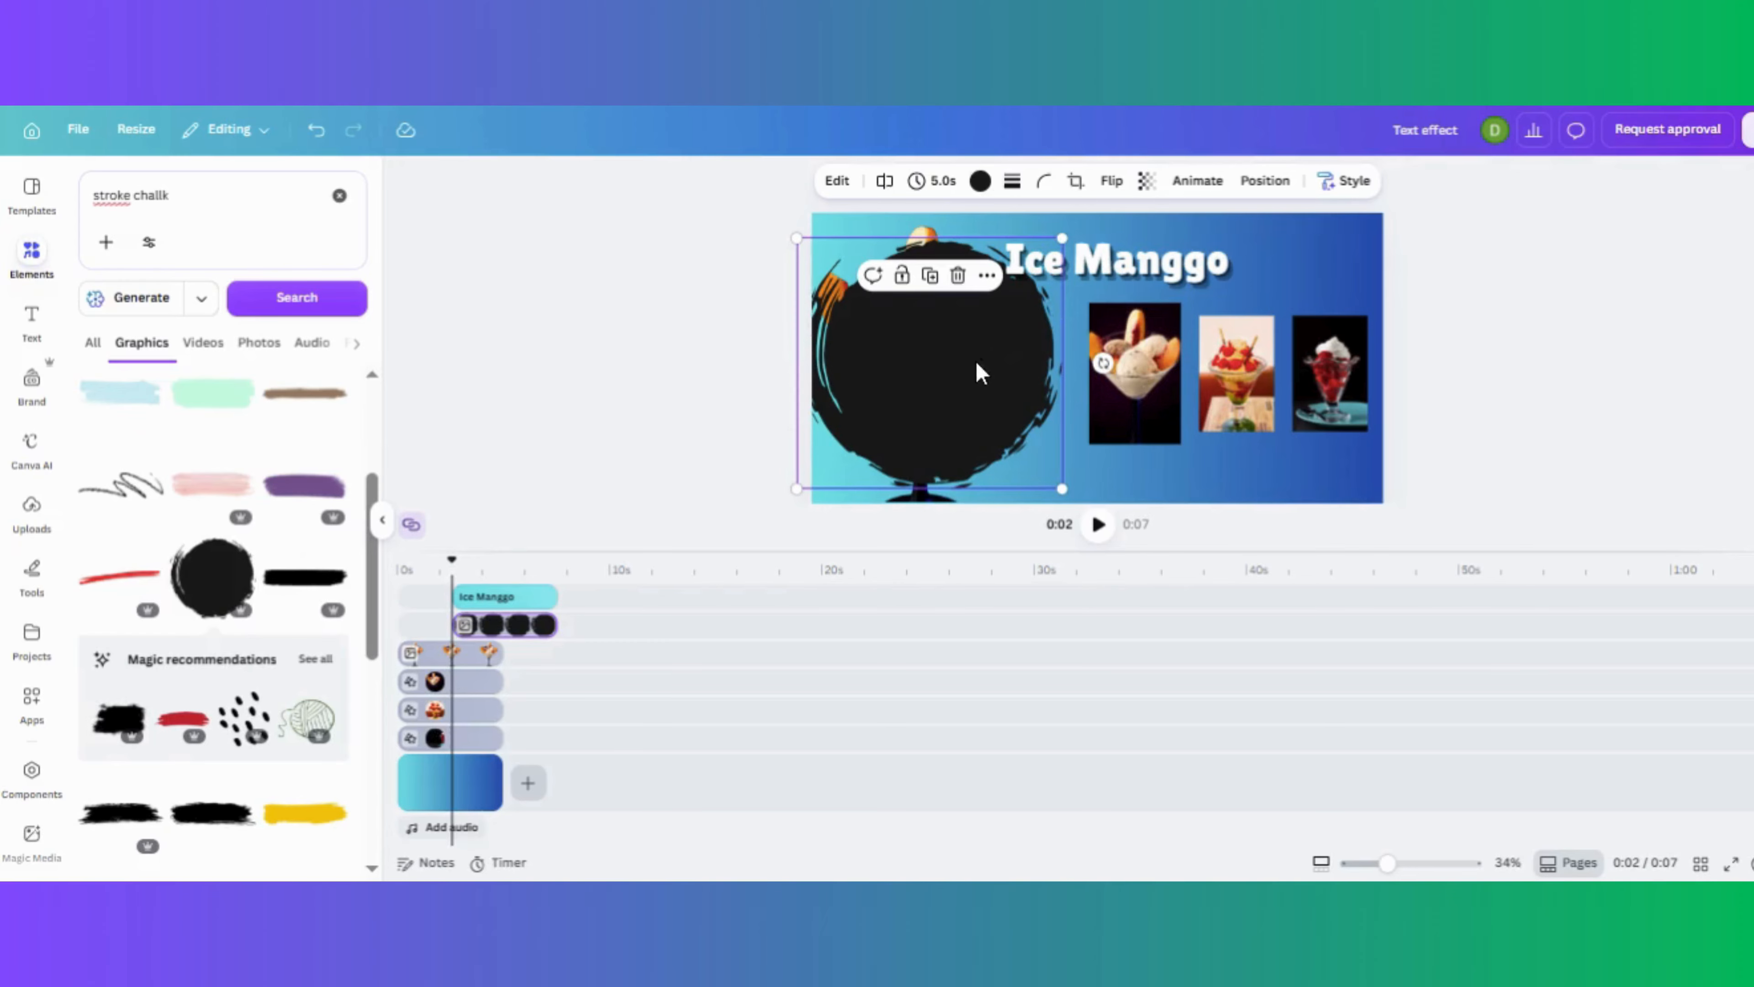
left_click_drag(967, 366, 932, 364)
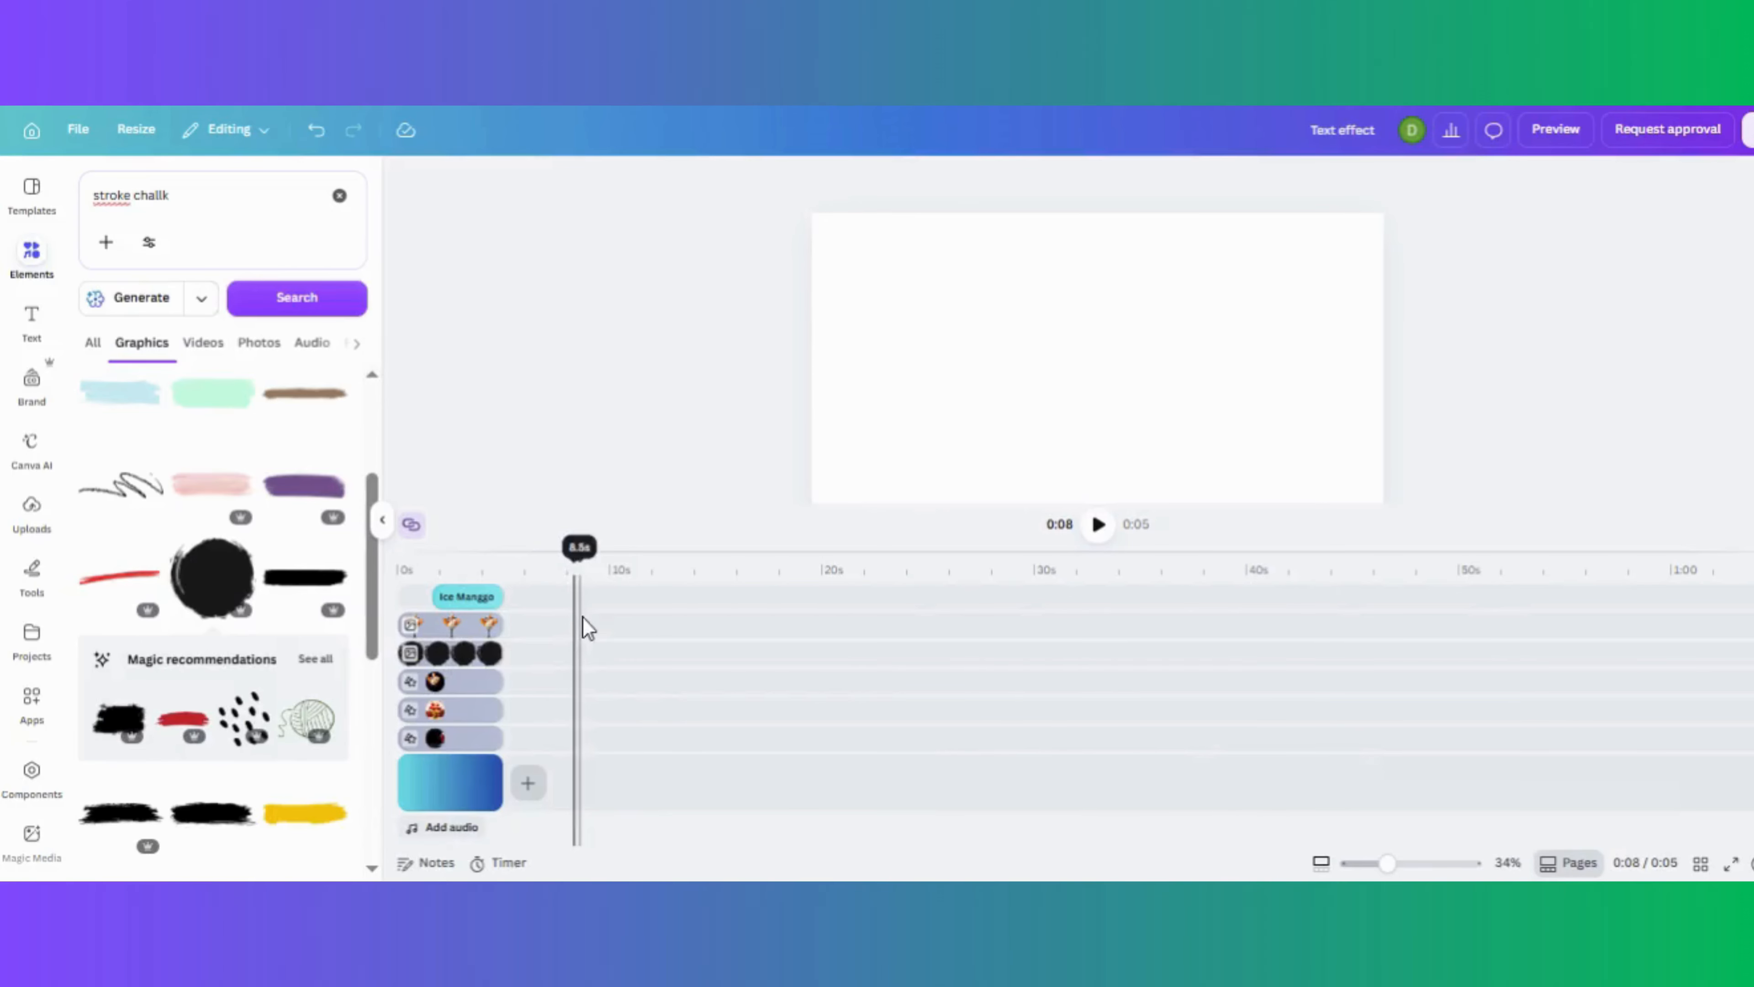
Duplicate the gradient background page in the timeline.
left_click(483, 568)
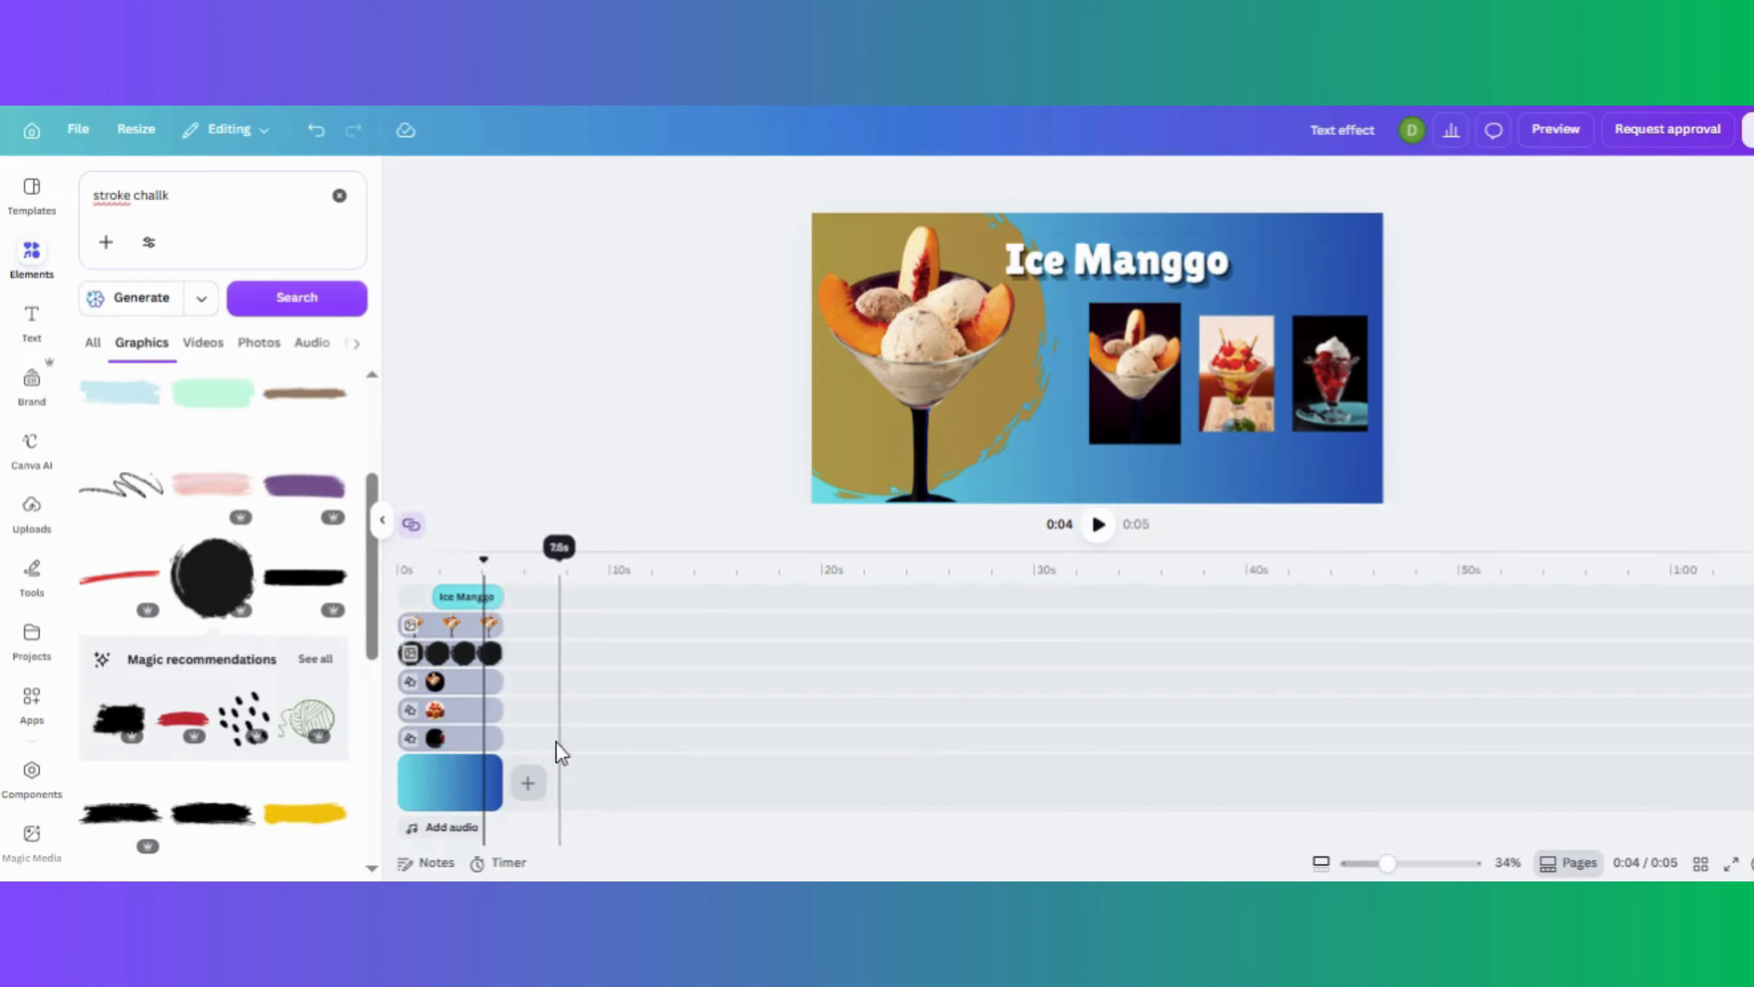
left_click(487, 780)
left_click(484, 766)
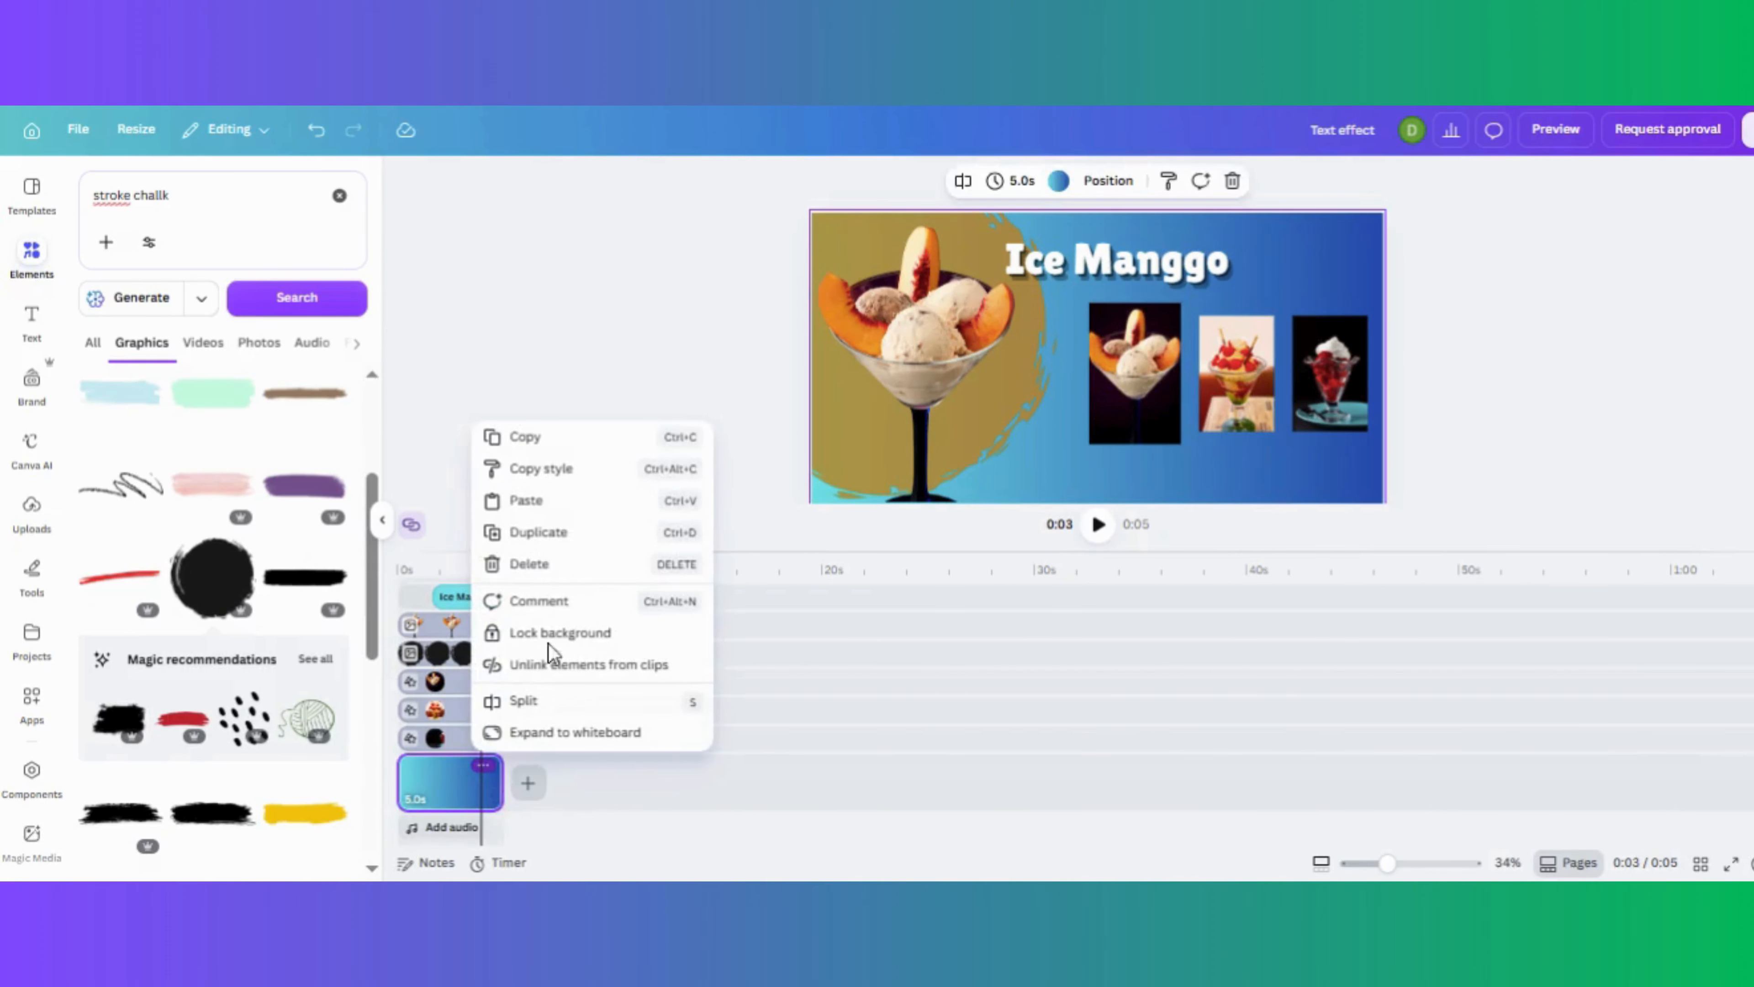
left_click(554, 543)
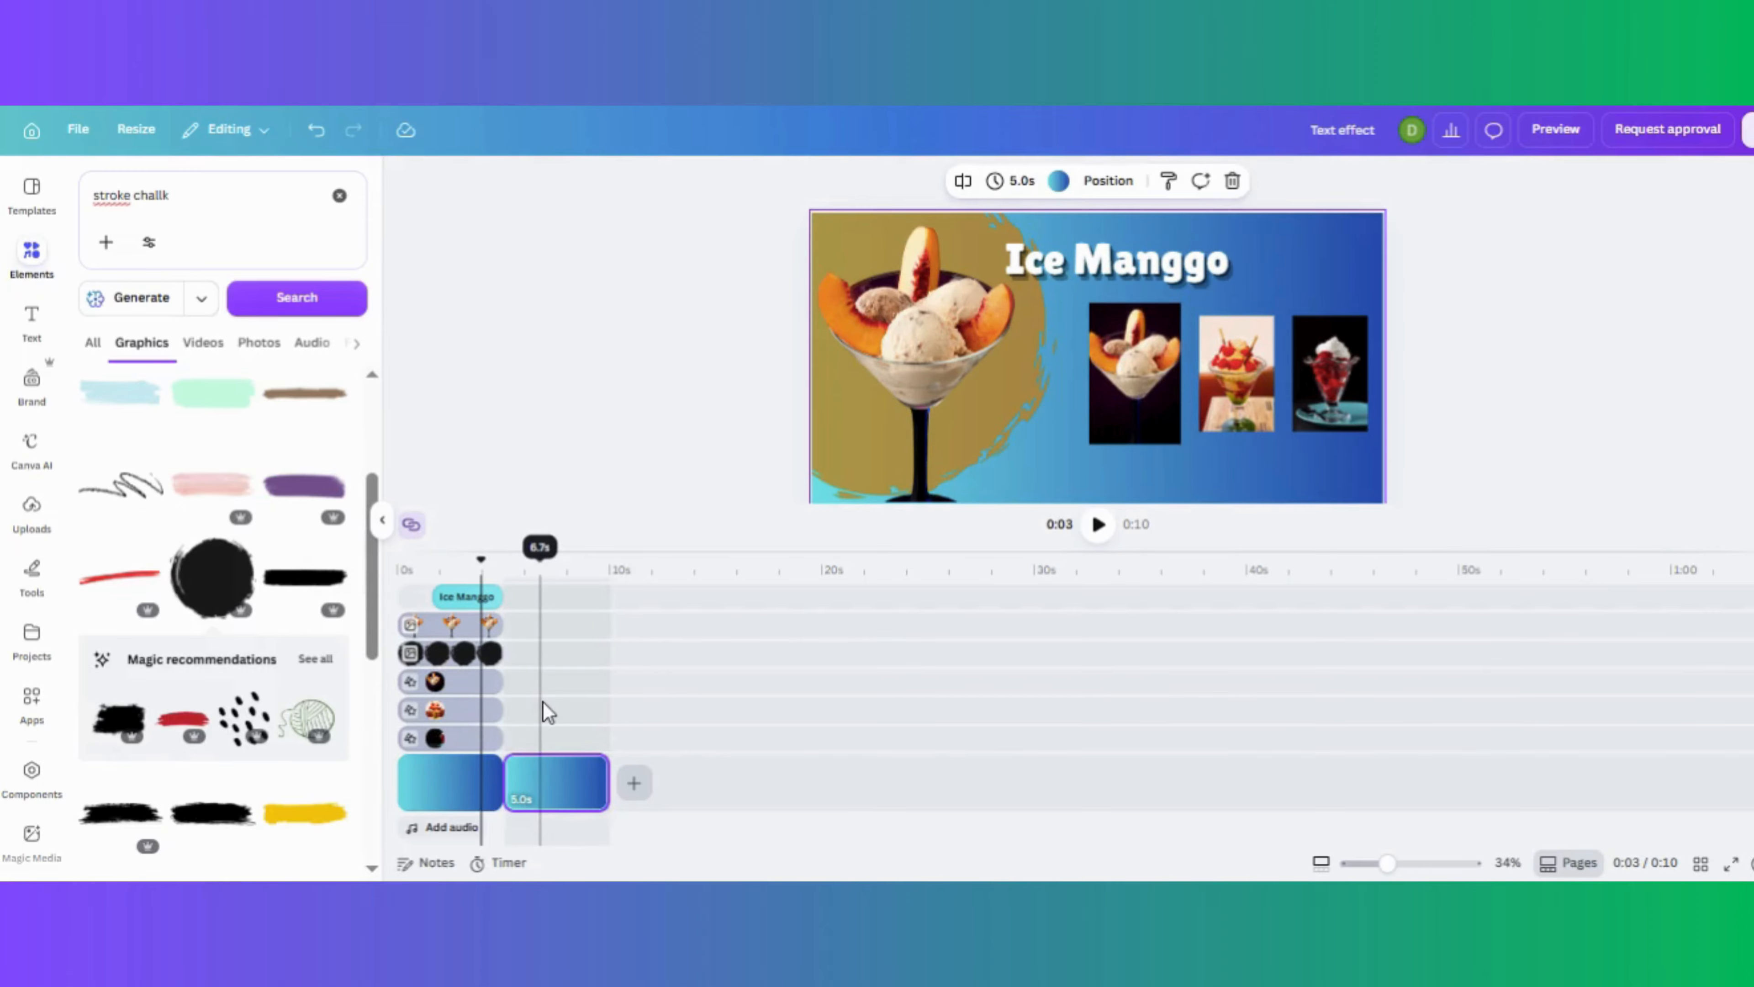
Duplicate all elements of the first page and move the copies onto the second page in the timeline.
left_click(487, 739)
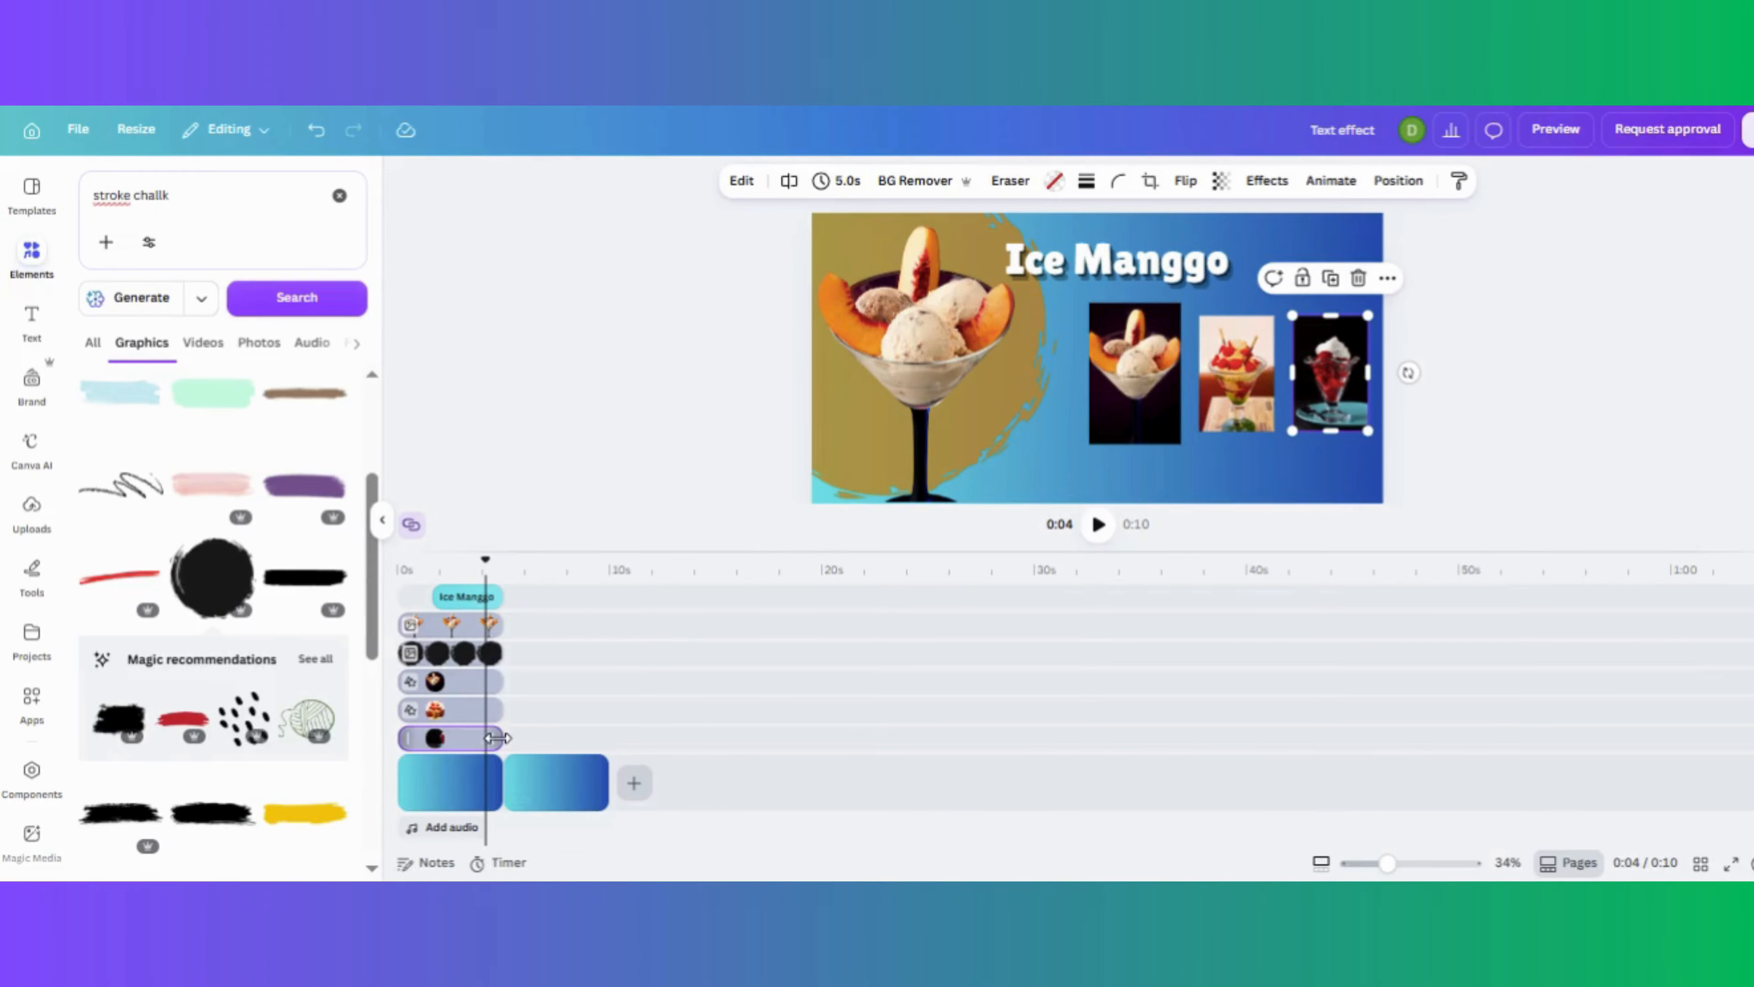
left_click(513, 739)
left_click_drag(519, 738, 427, 608)
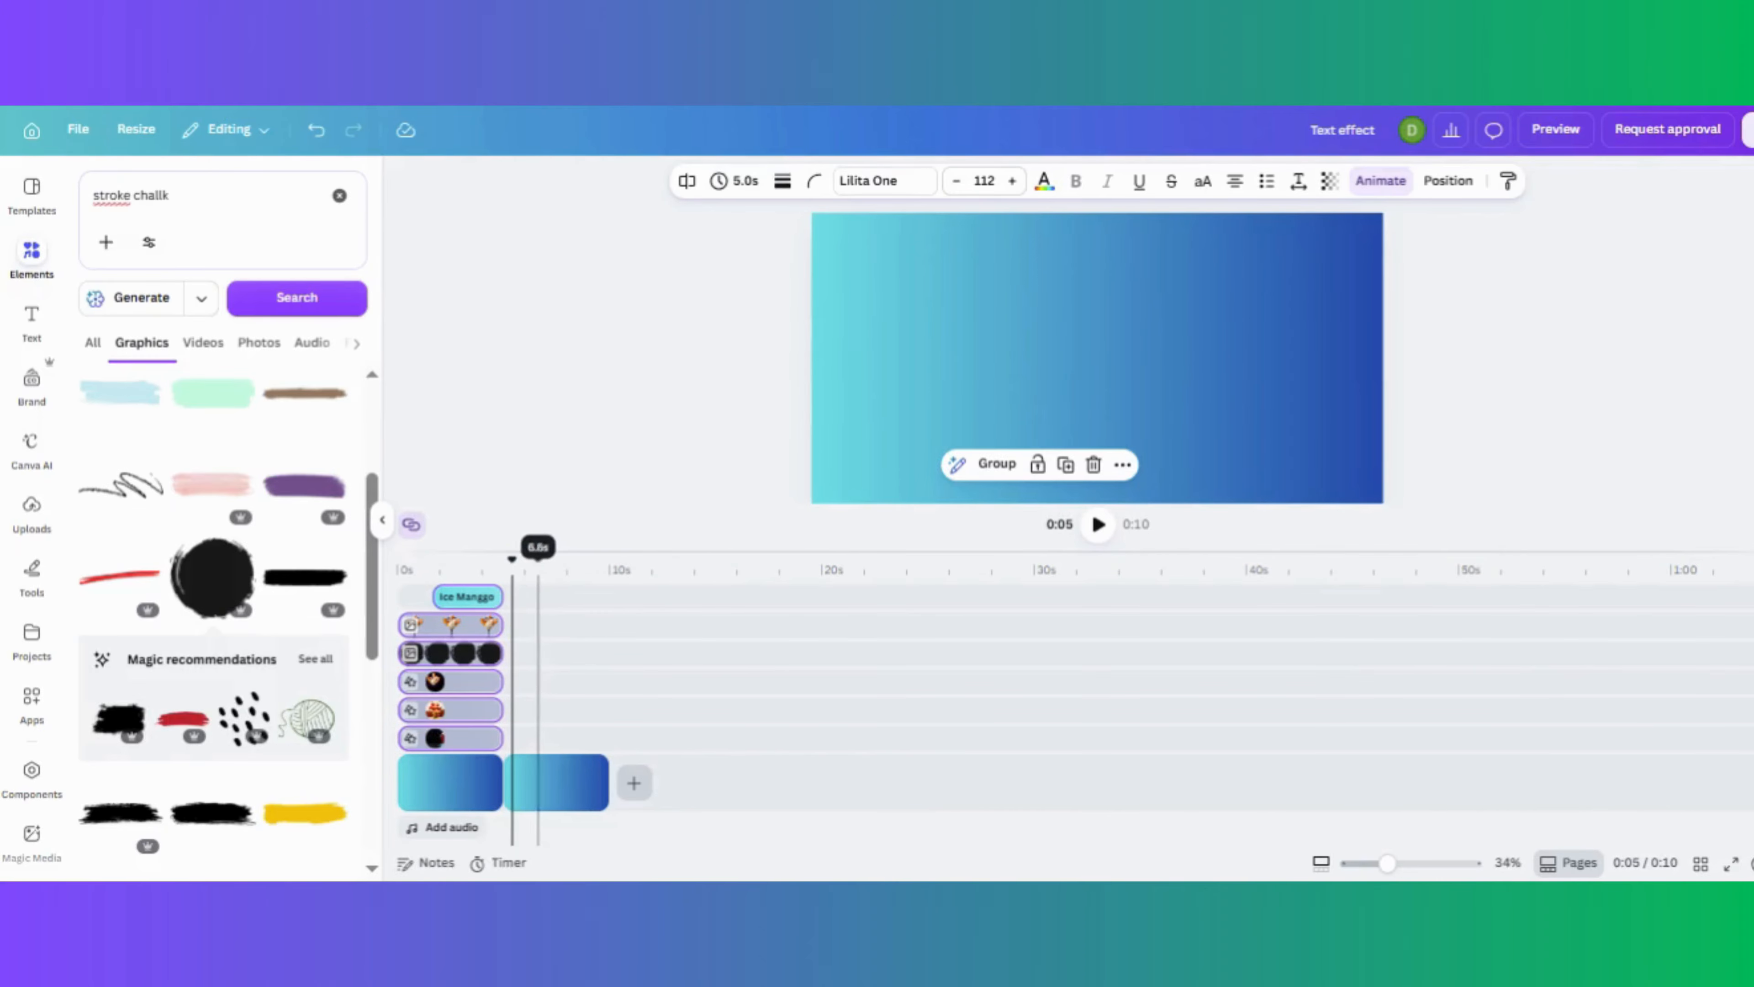
left_click(503, 560)
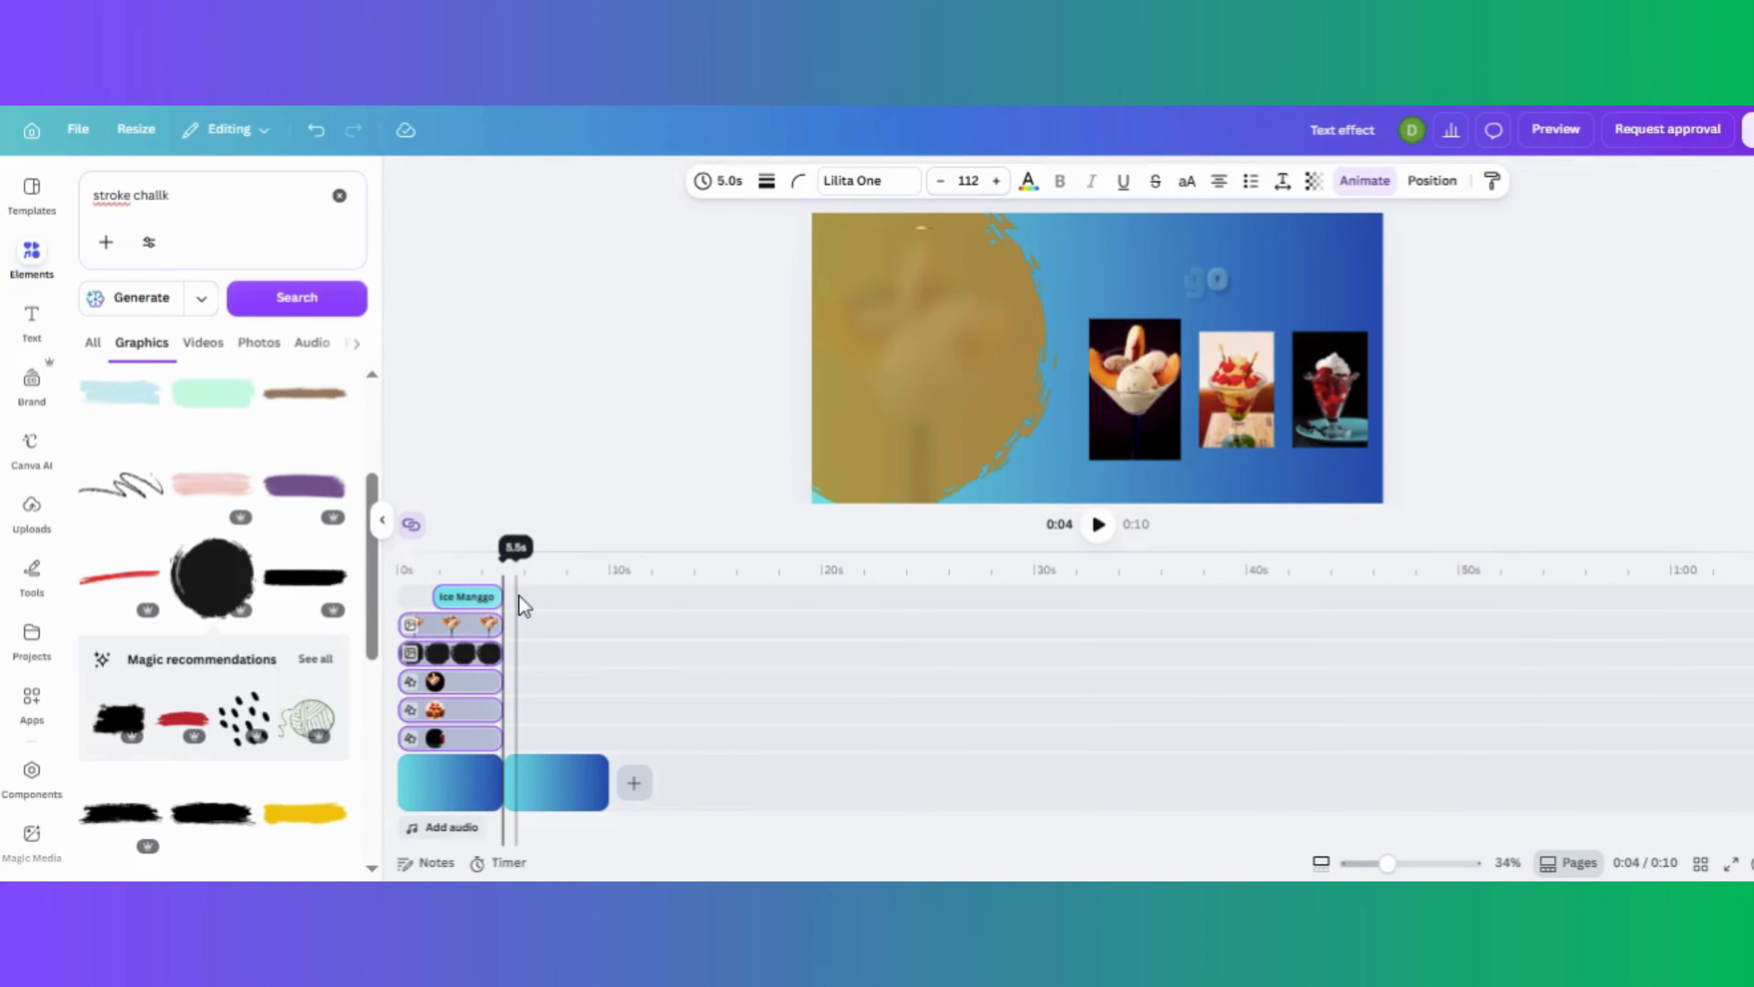
key("ctrl+d")
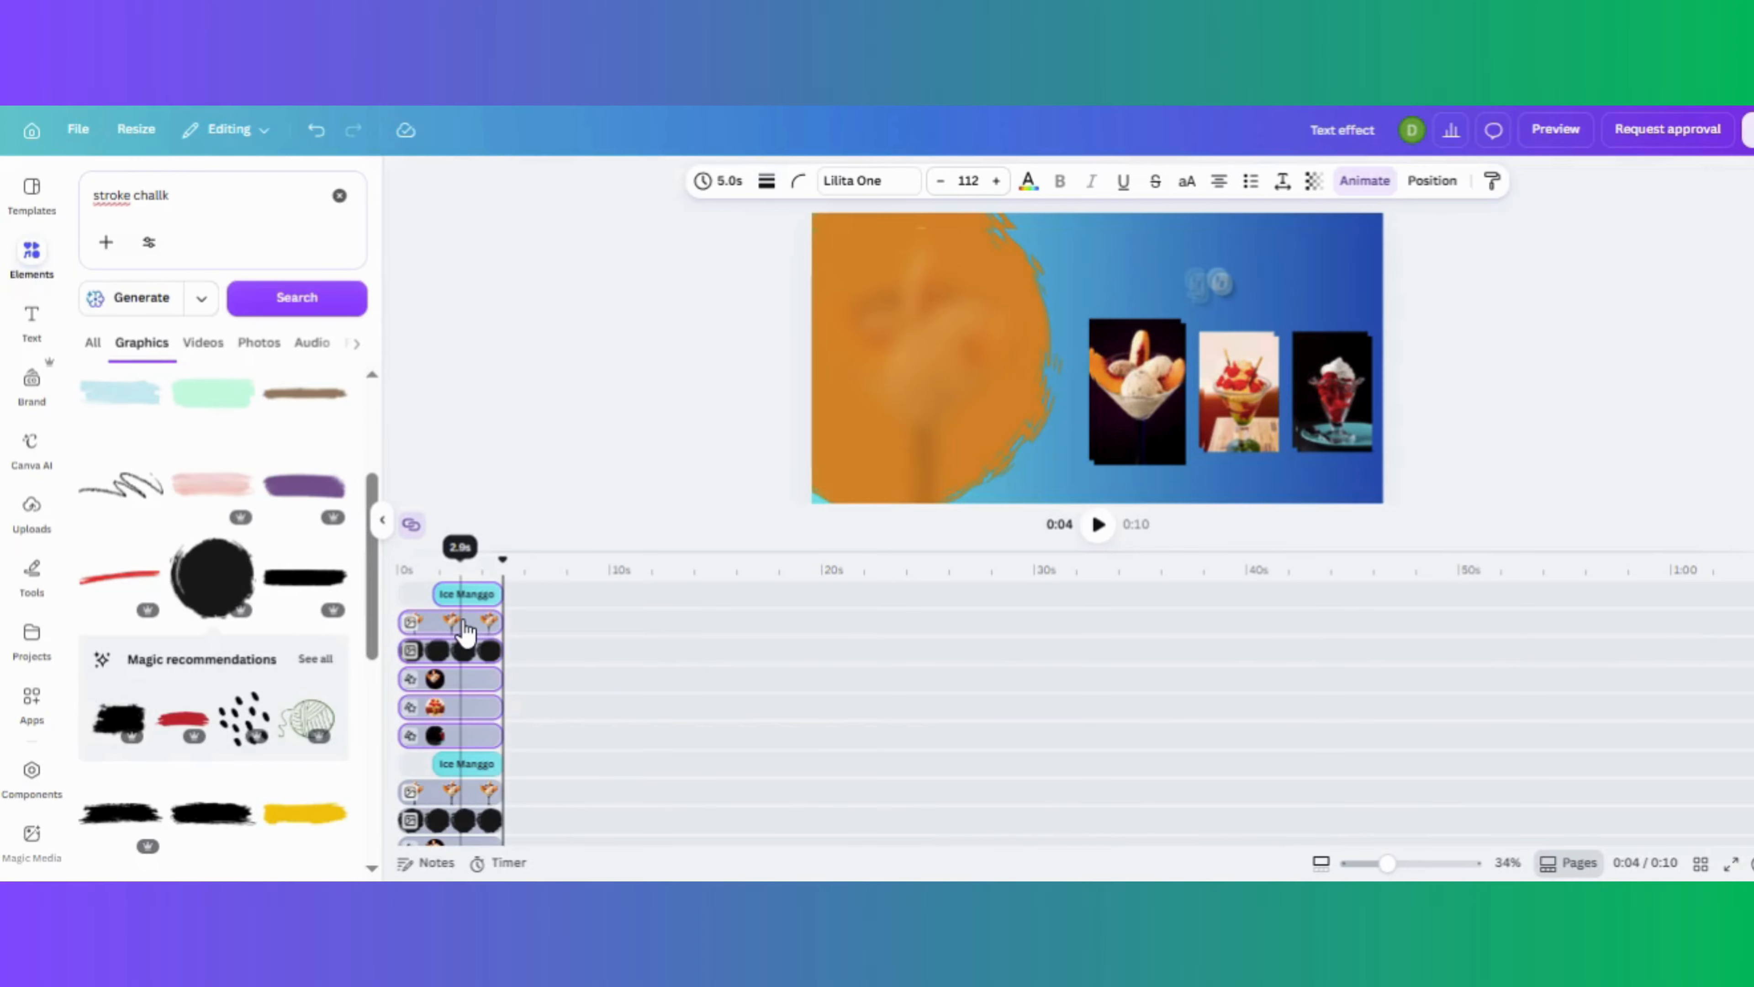
left_click_drag(466, 626, 561, 793)
left_click(558, 561)
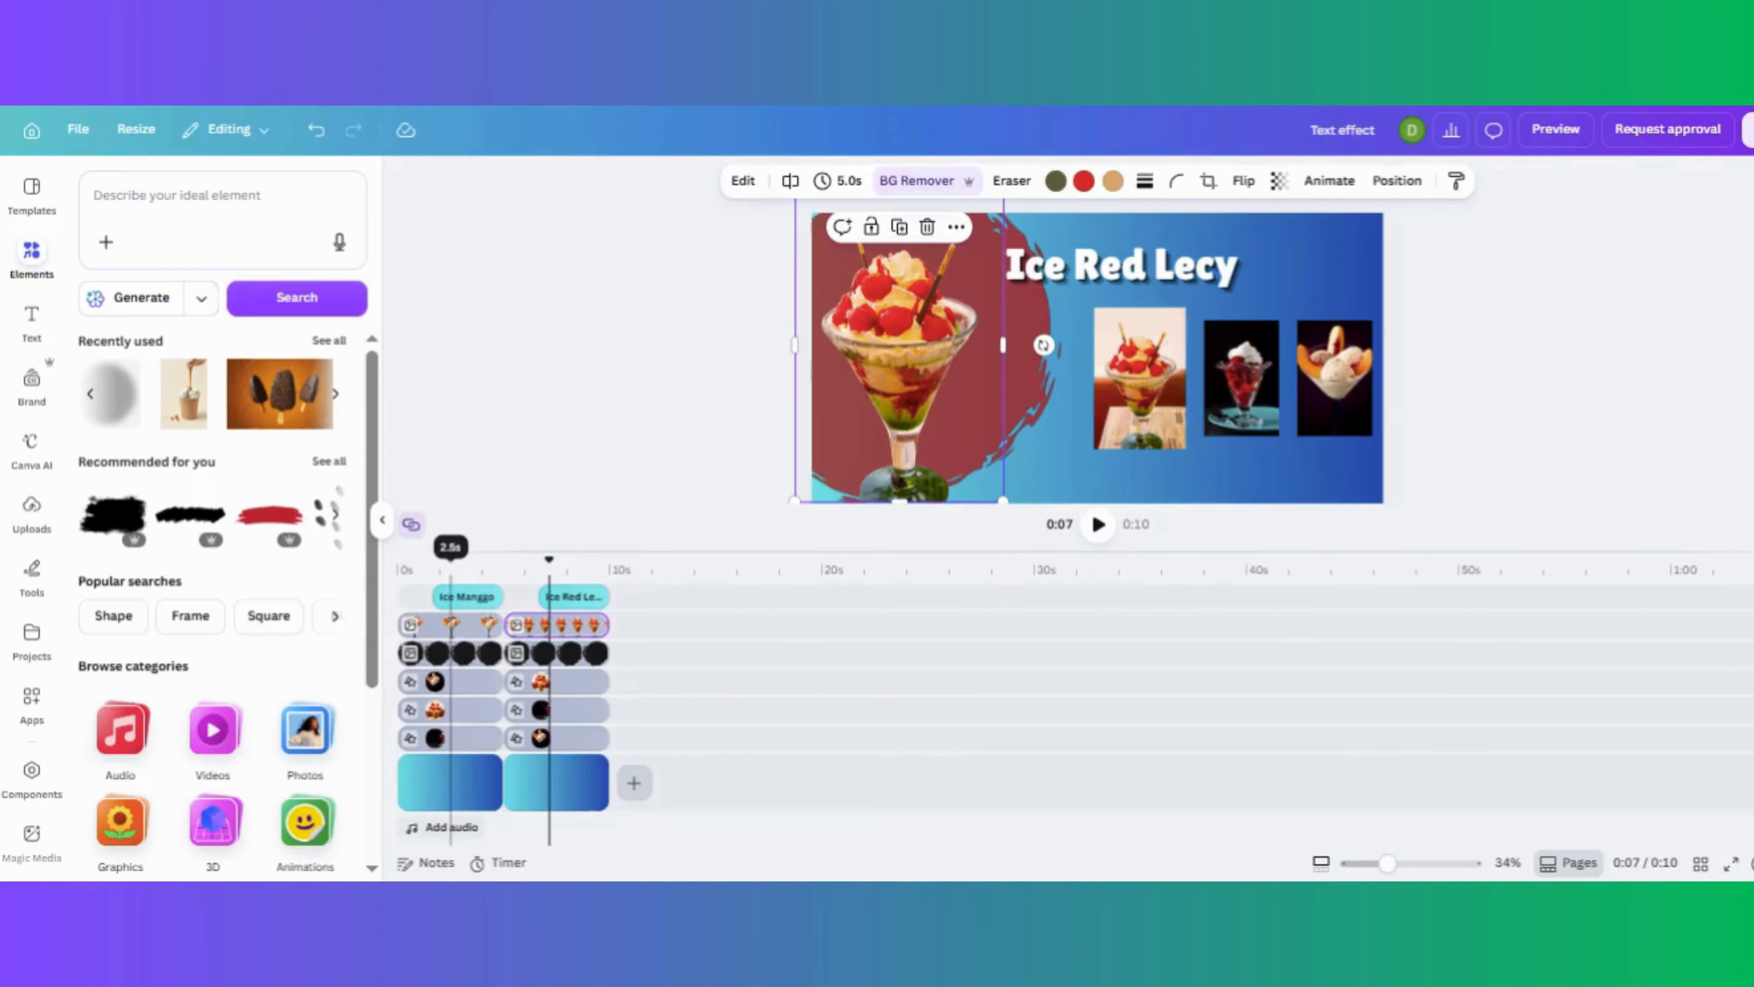
Copy the Ice Manggo glass's animation style to the Ice Red Lecy glass, and give that page's brush stroke the Rotate effect.
left_click(445, 574)
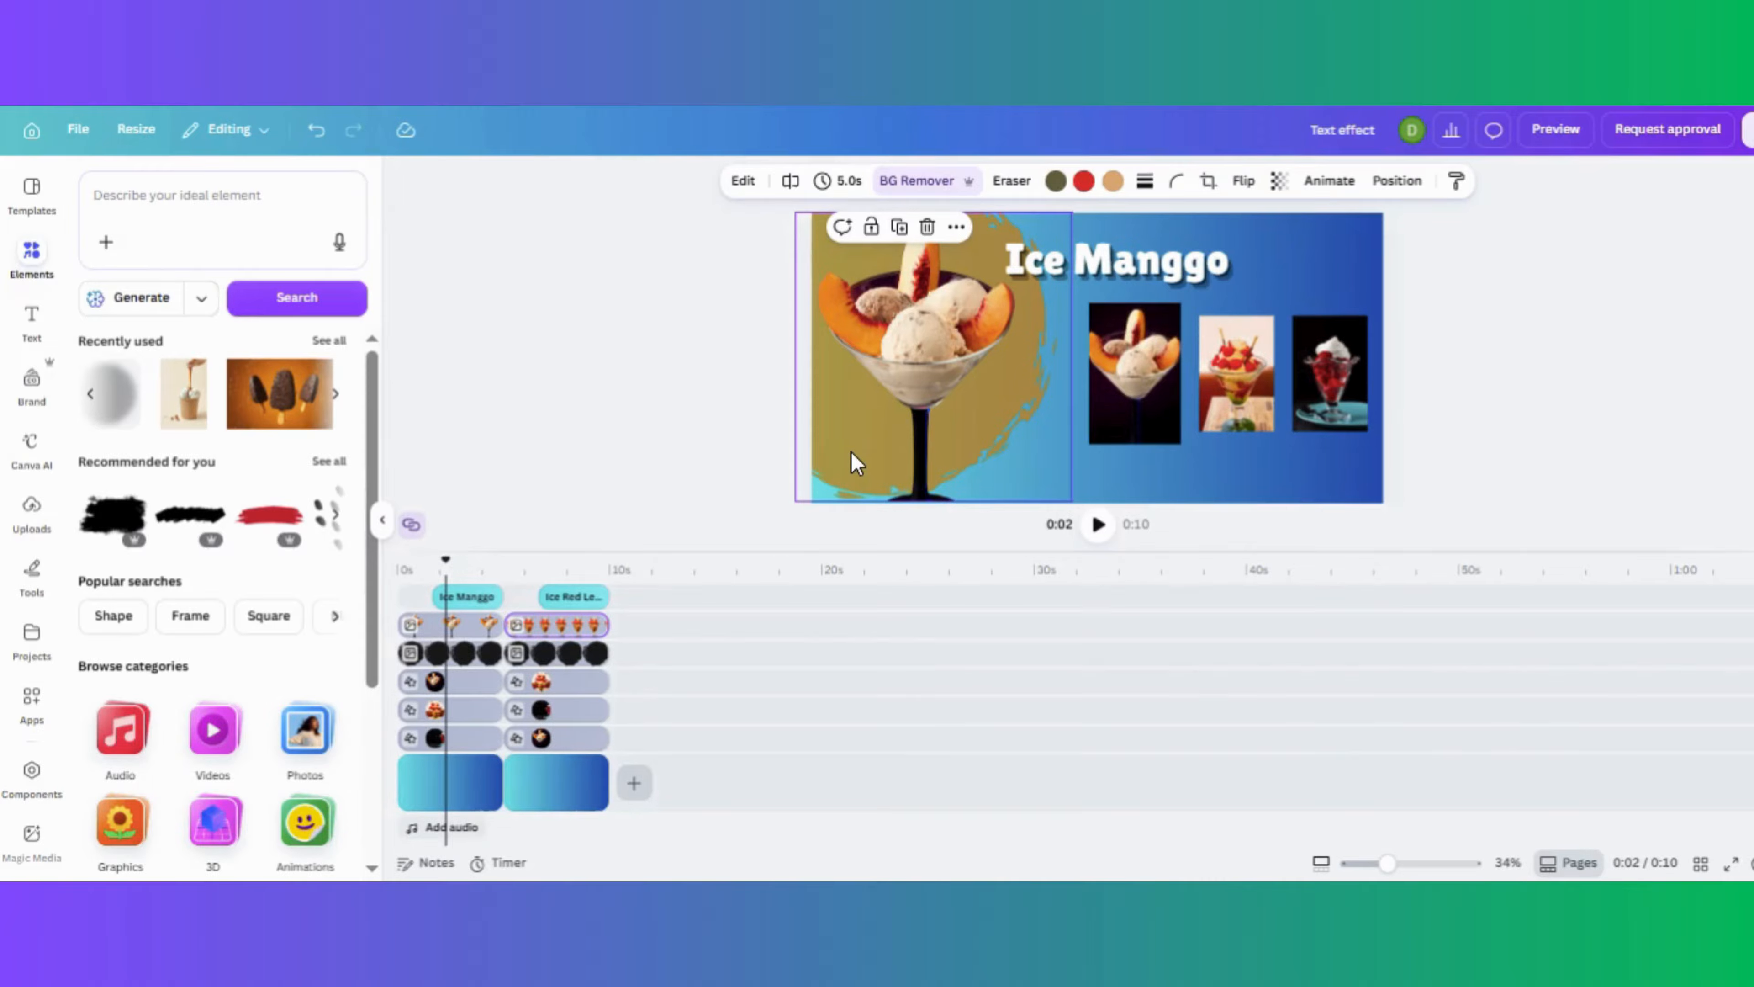
left_click(917, 377)
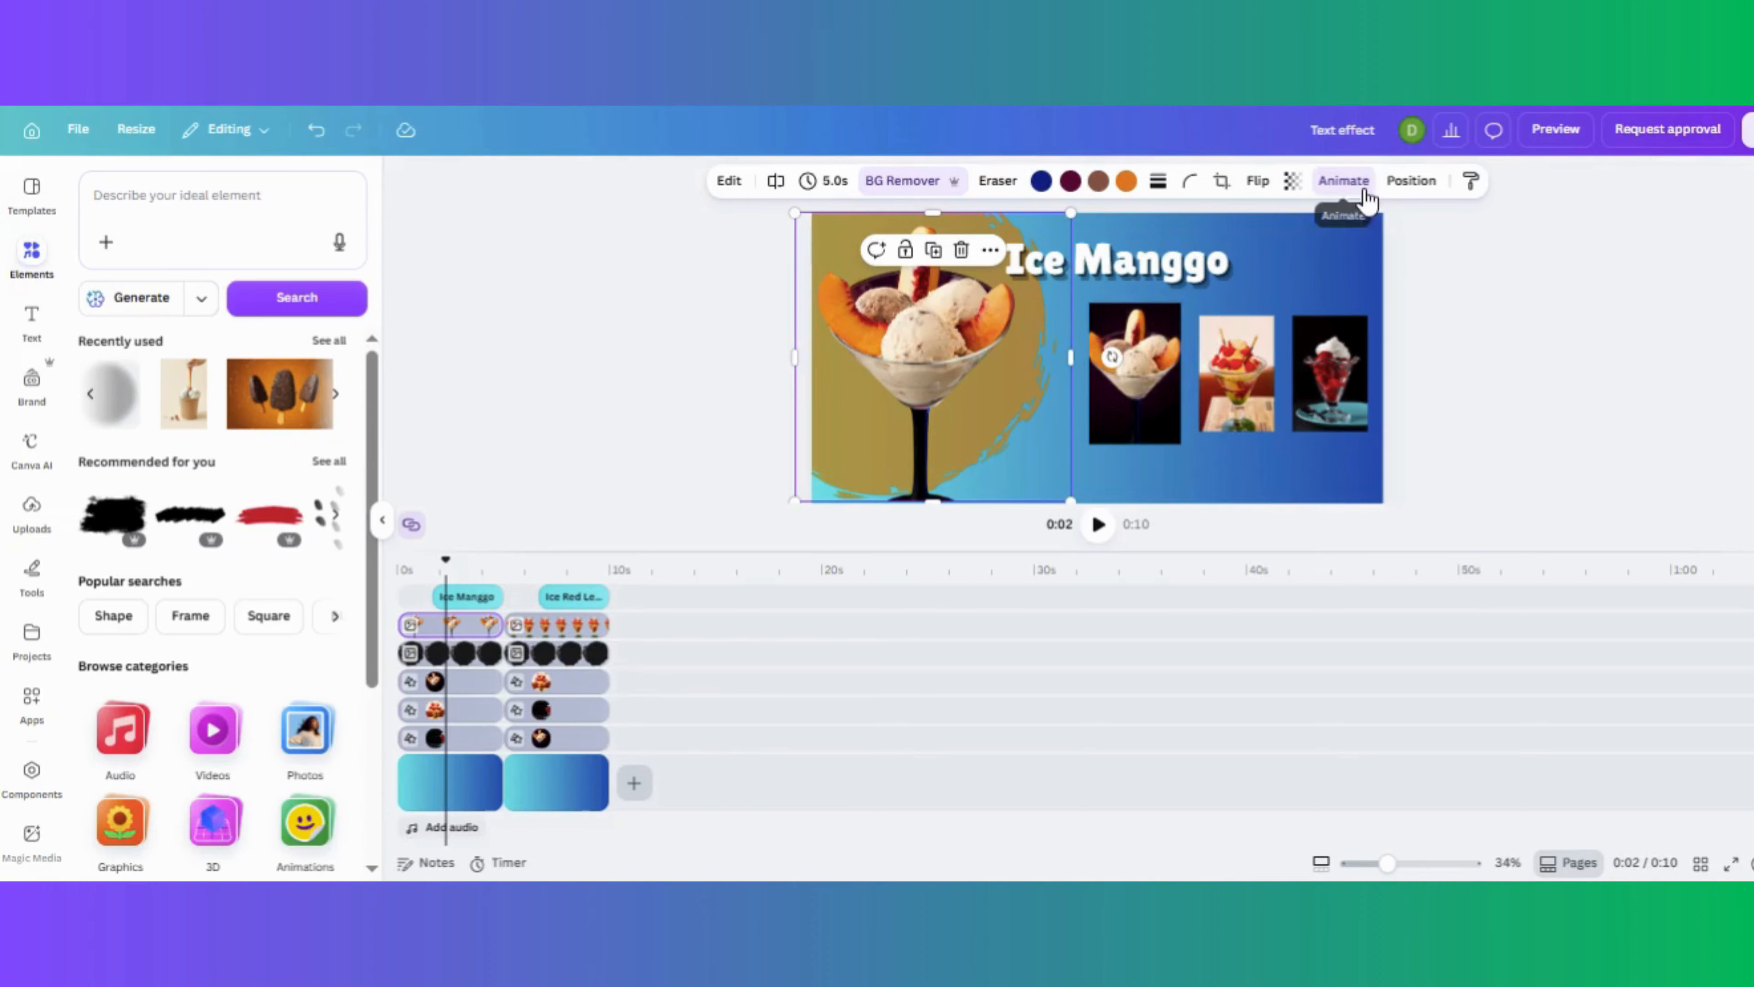
left_click(1471, 186)
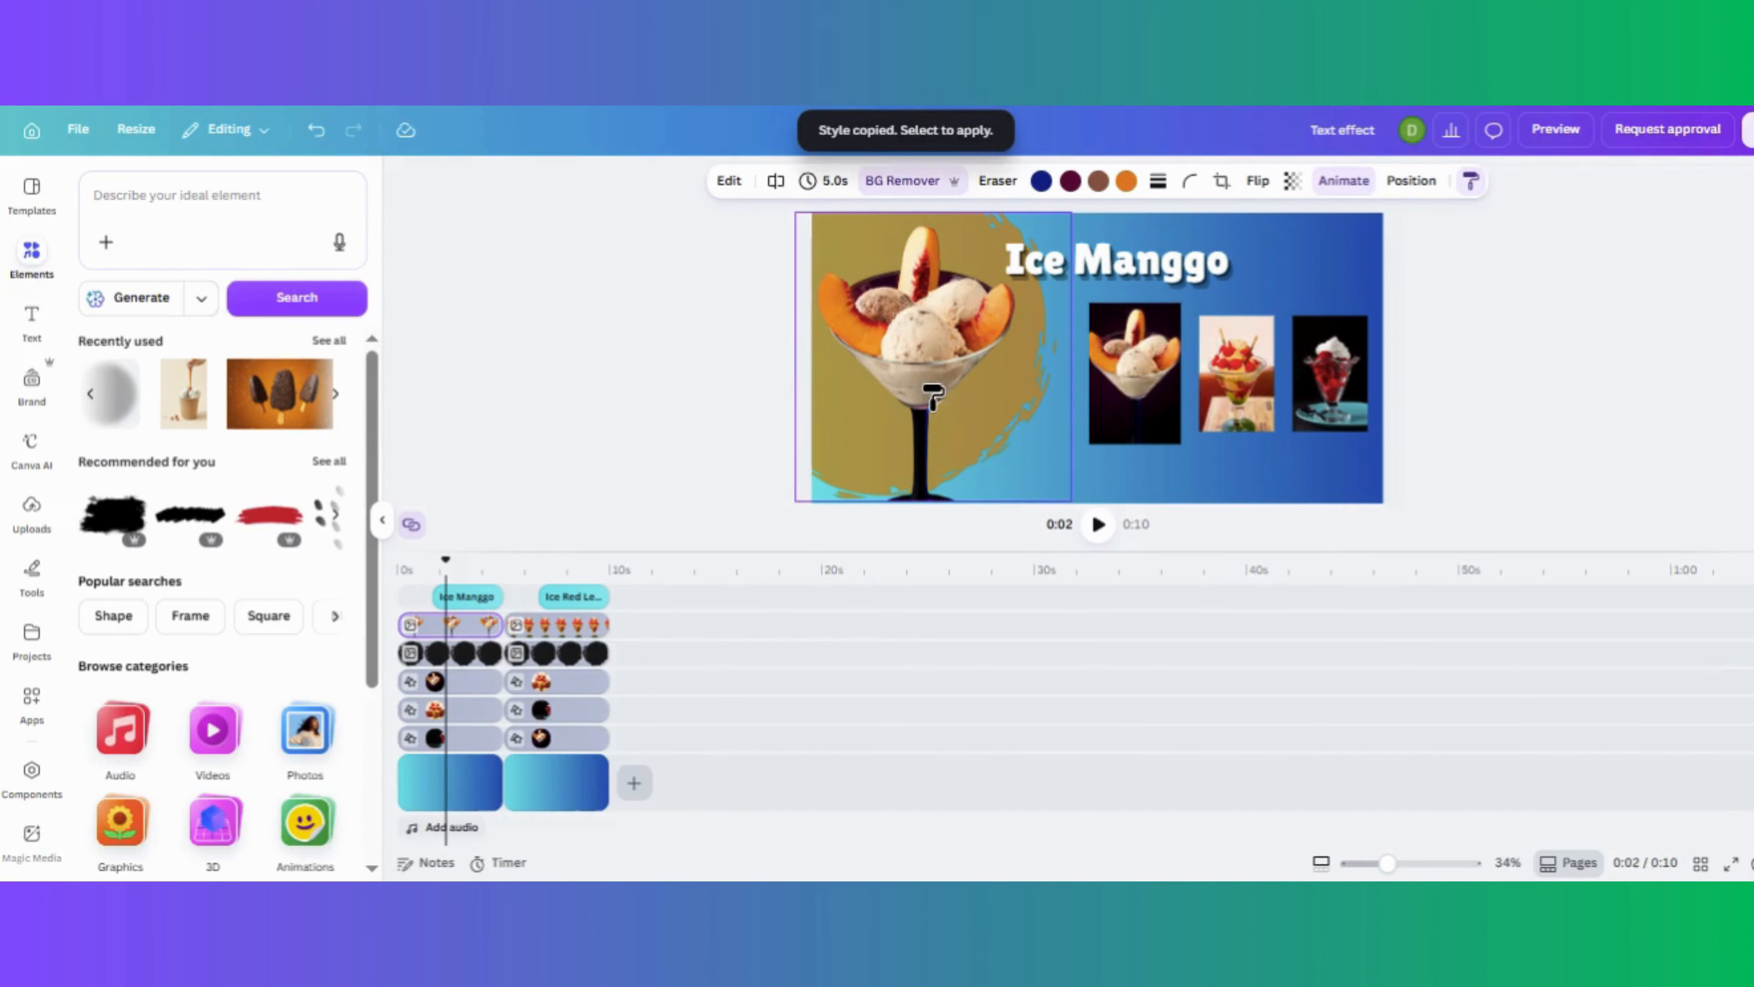
left_click(544, 550)
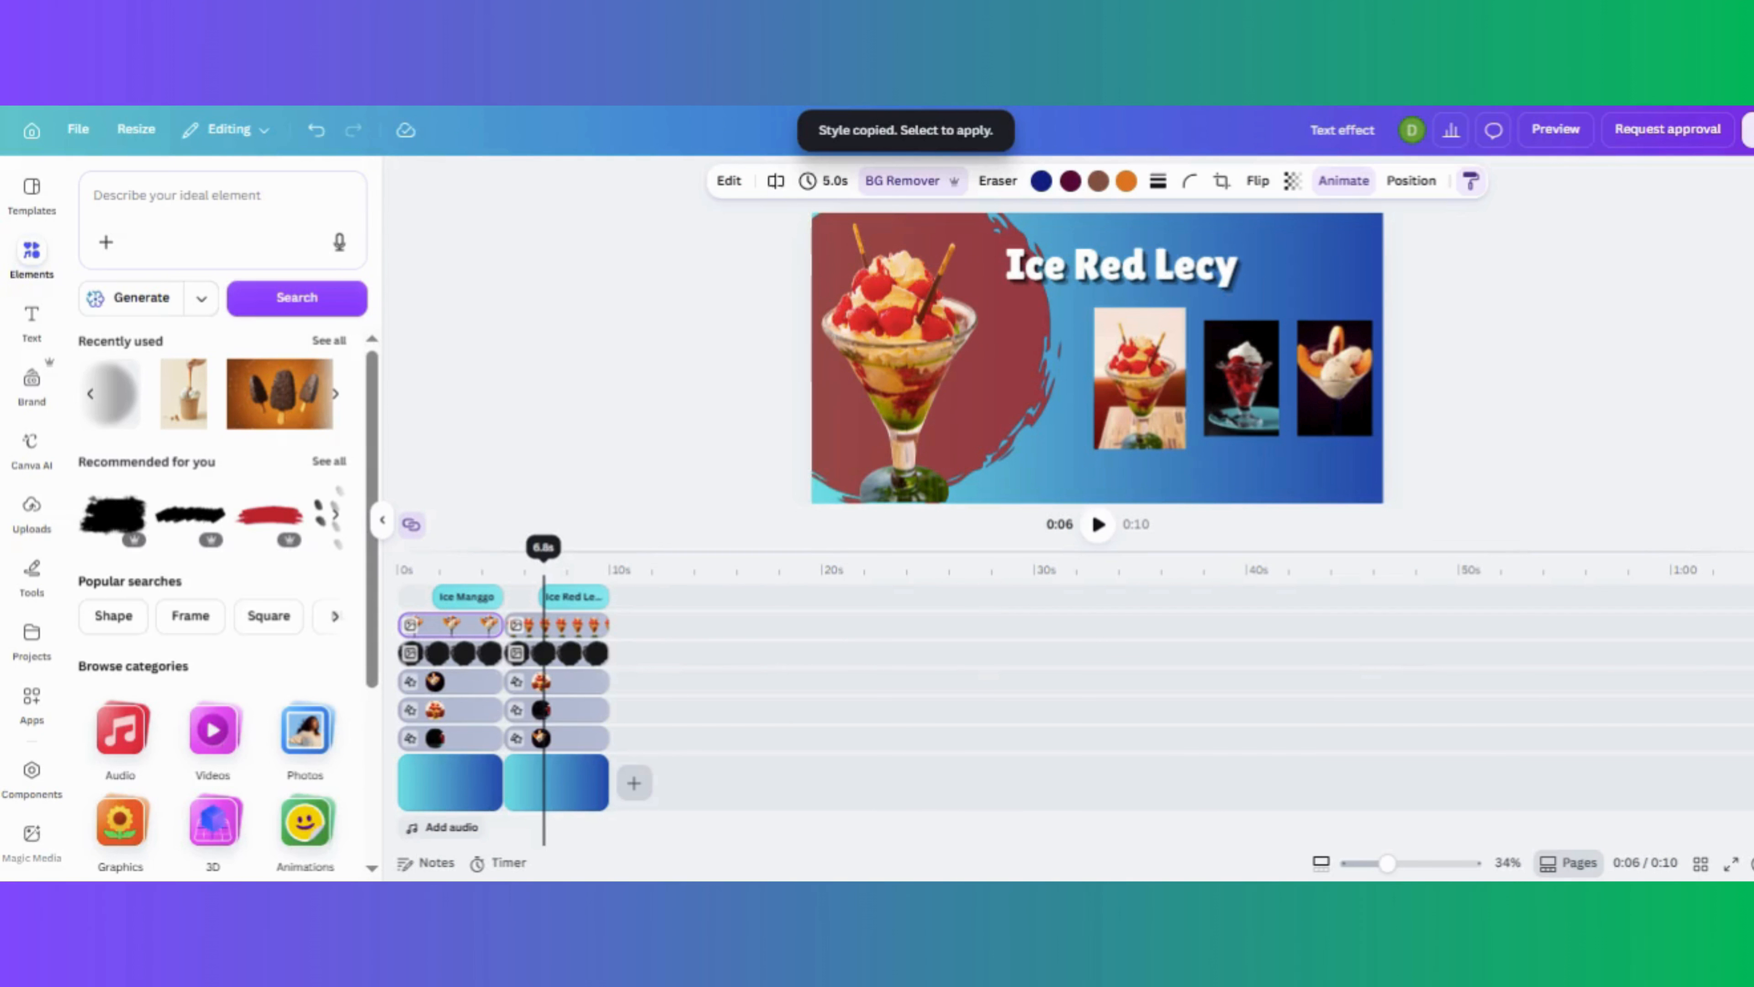
left_click(891, 360)
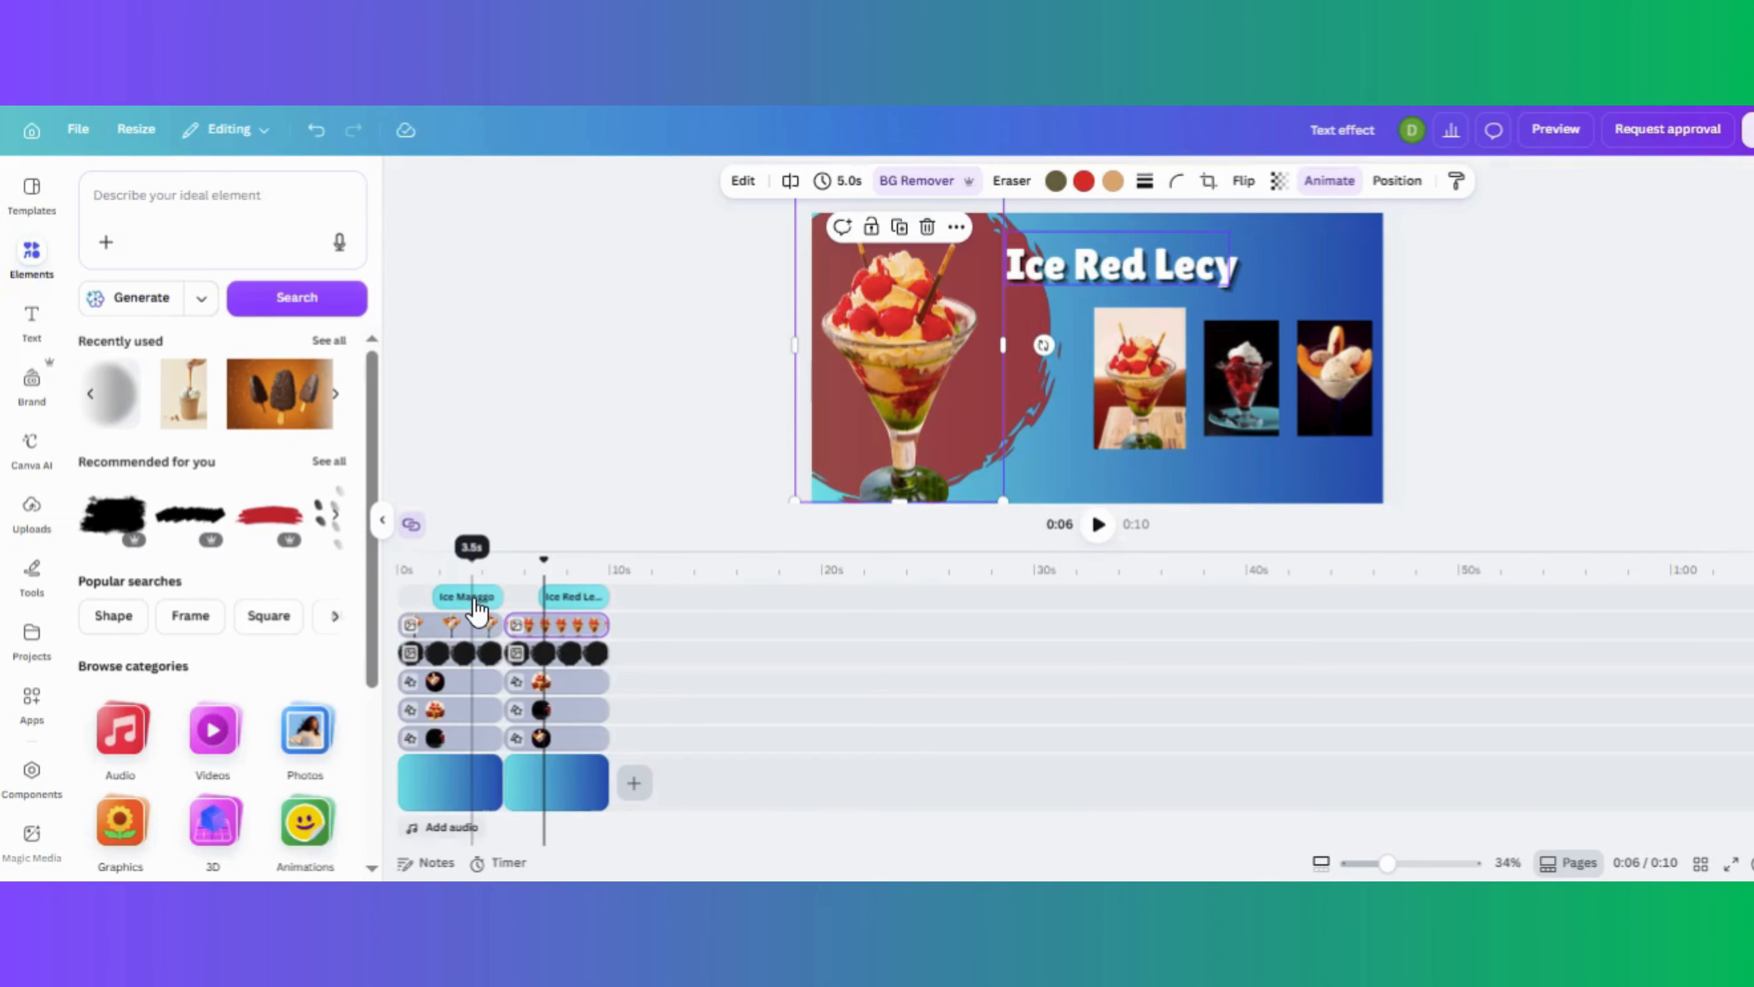
left_click(463, 656)
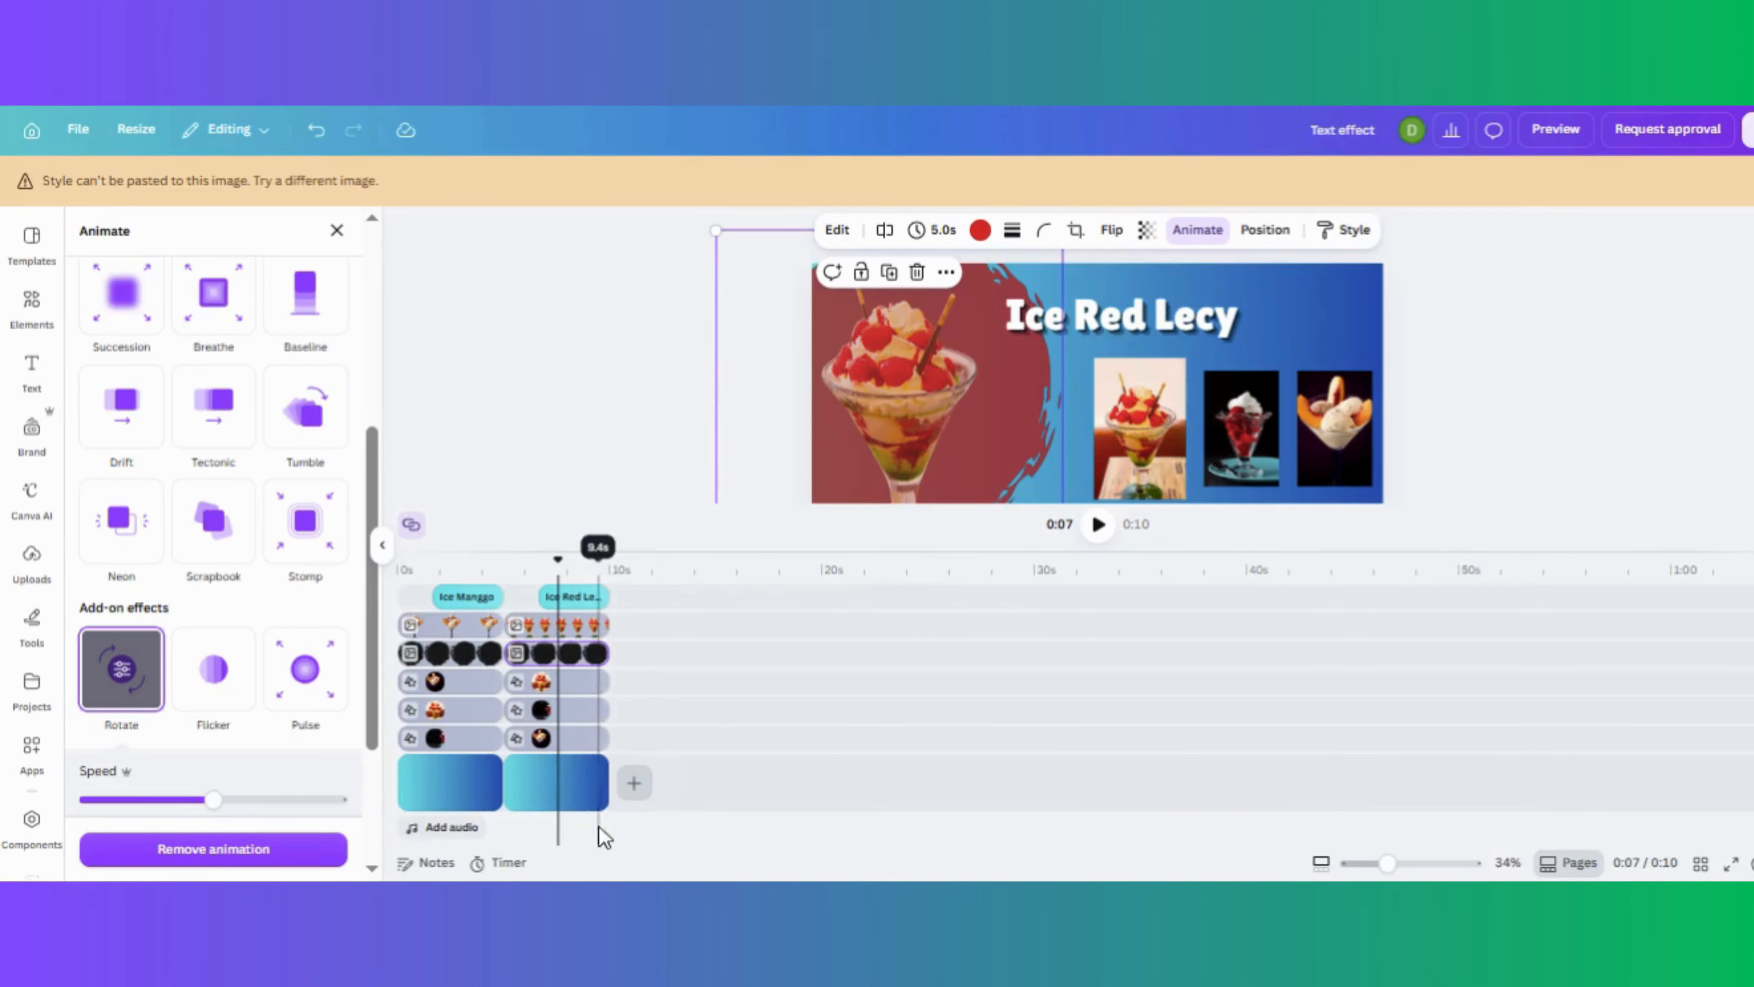
Duplicate the gradient background clip of the Ice Red Lecy page in the timeline to add a third page.
left_click(595, 781)
right_click(595, 781)
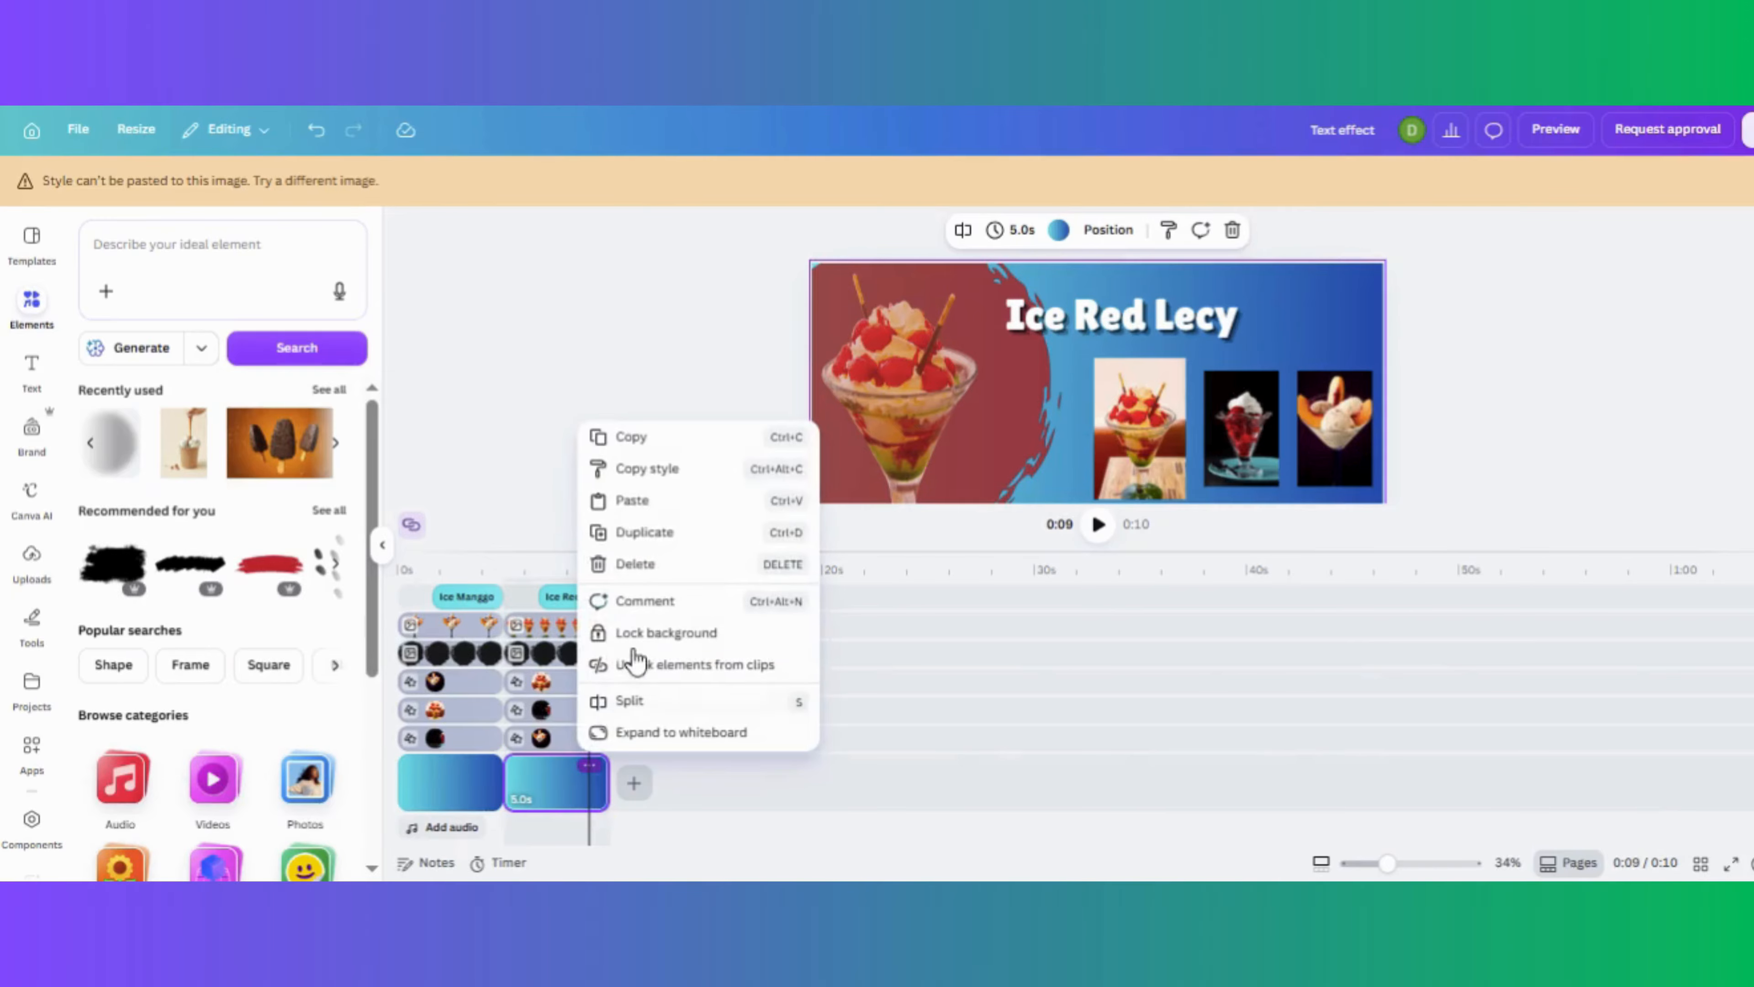
left_click(685, 546)
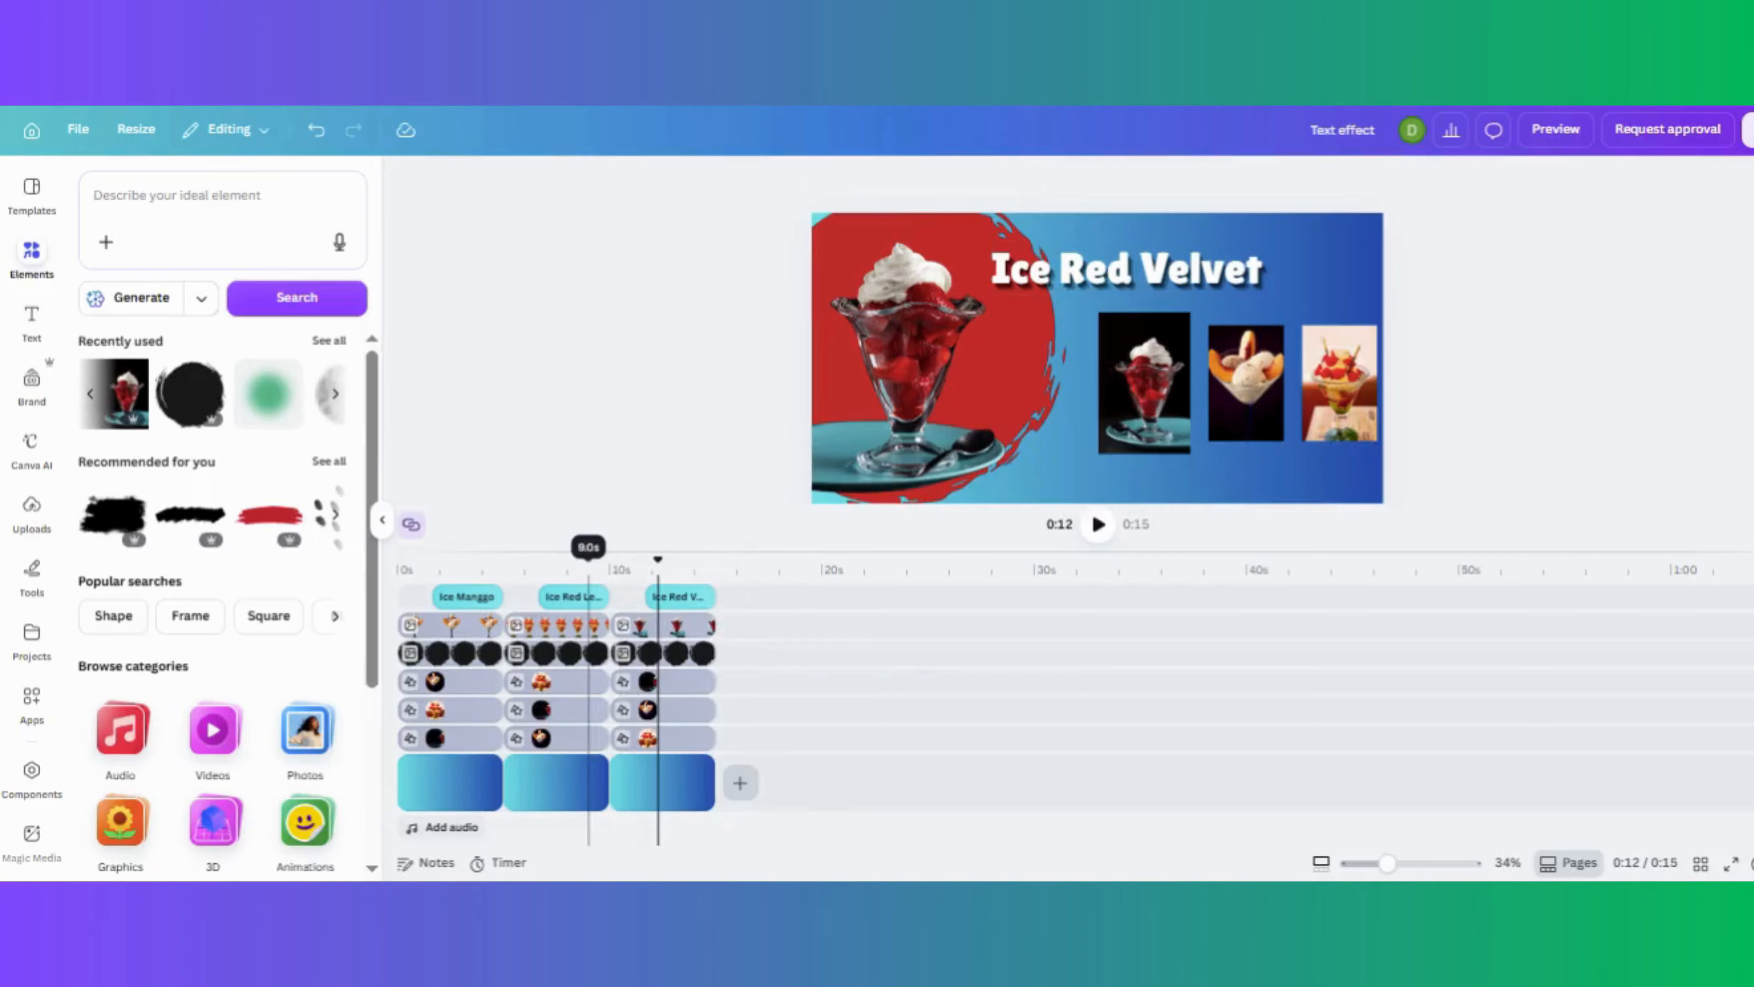
Add a Match & Move transition between the first and second pages and apply it between all scenes.
left_click(588, 570)
left_click(489, 570)
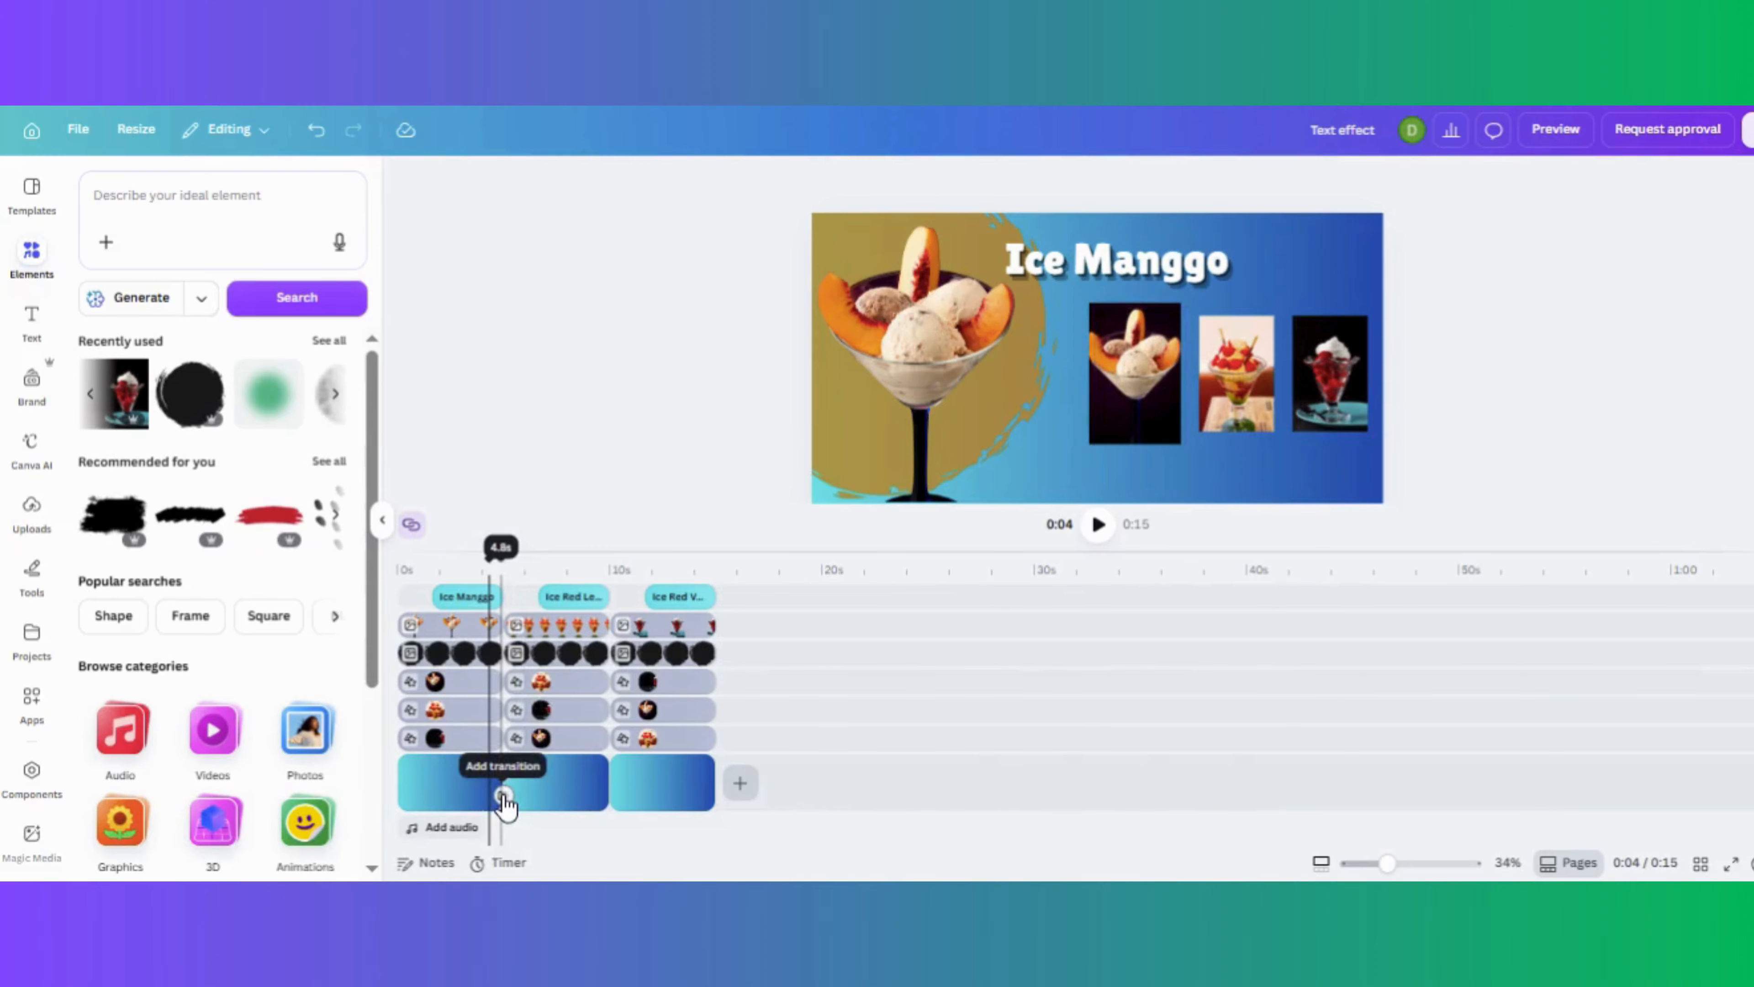
left_click(502, 795)
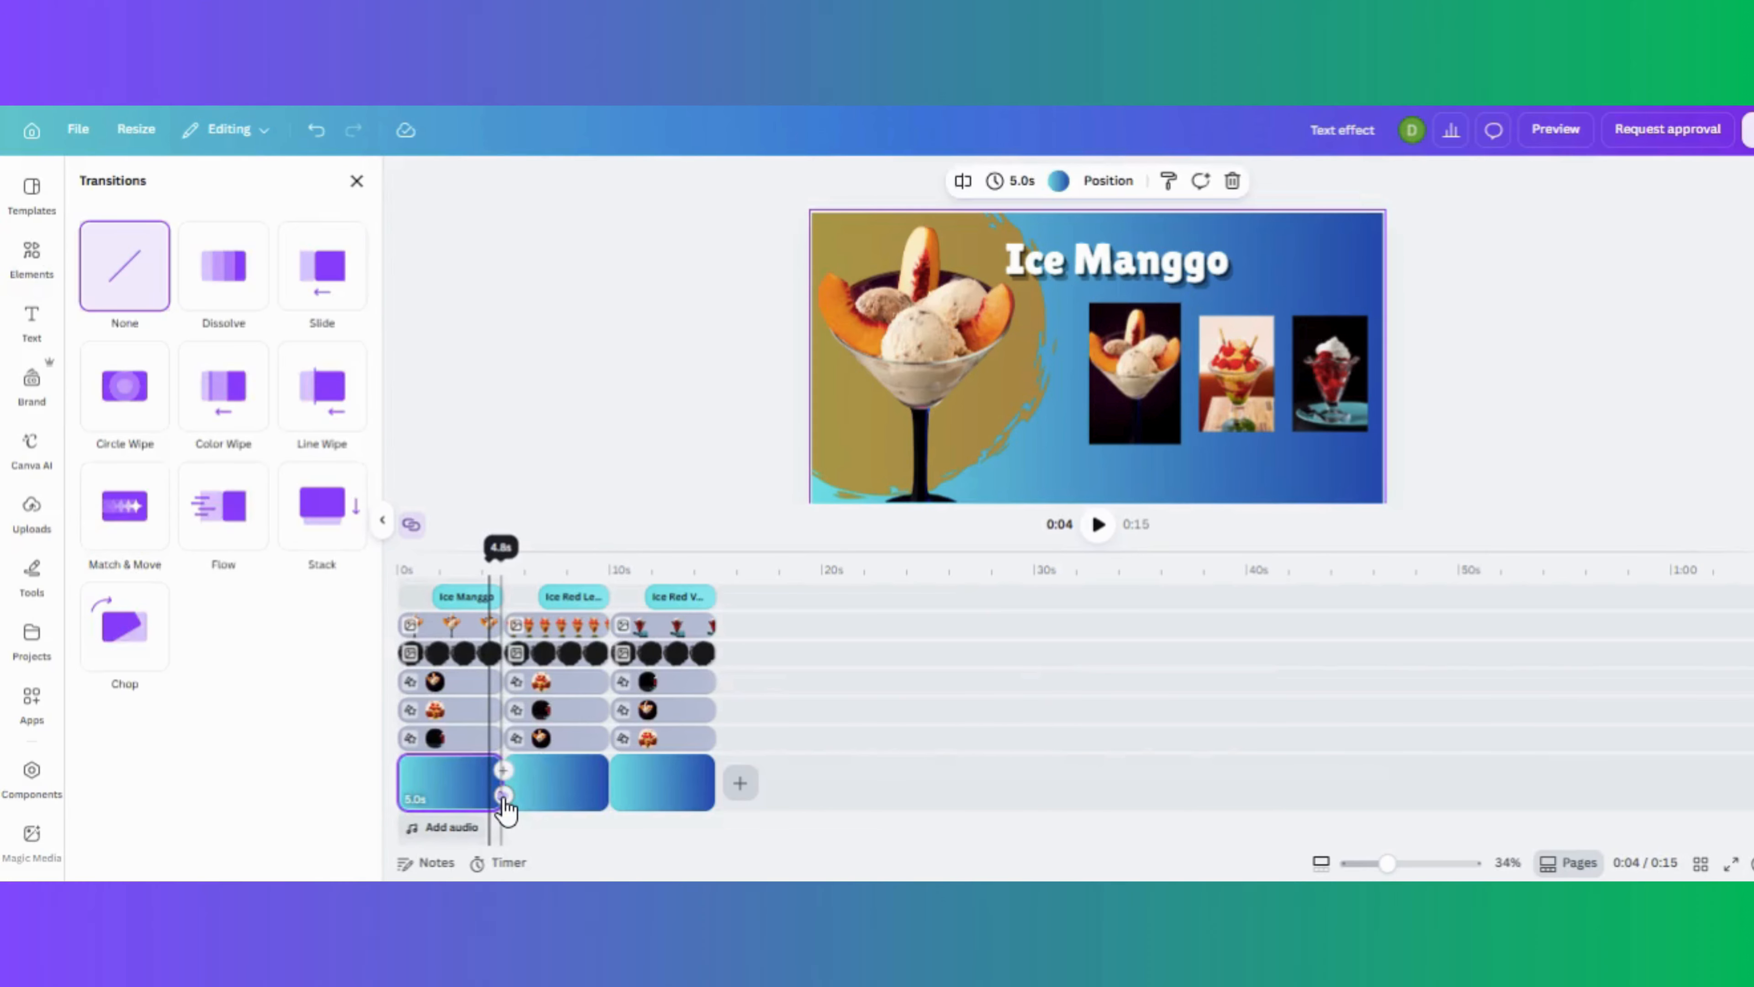
left_click(141, 546)
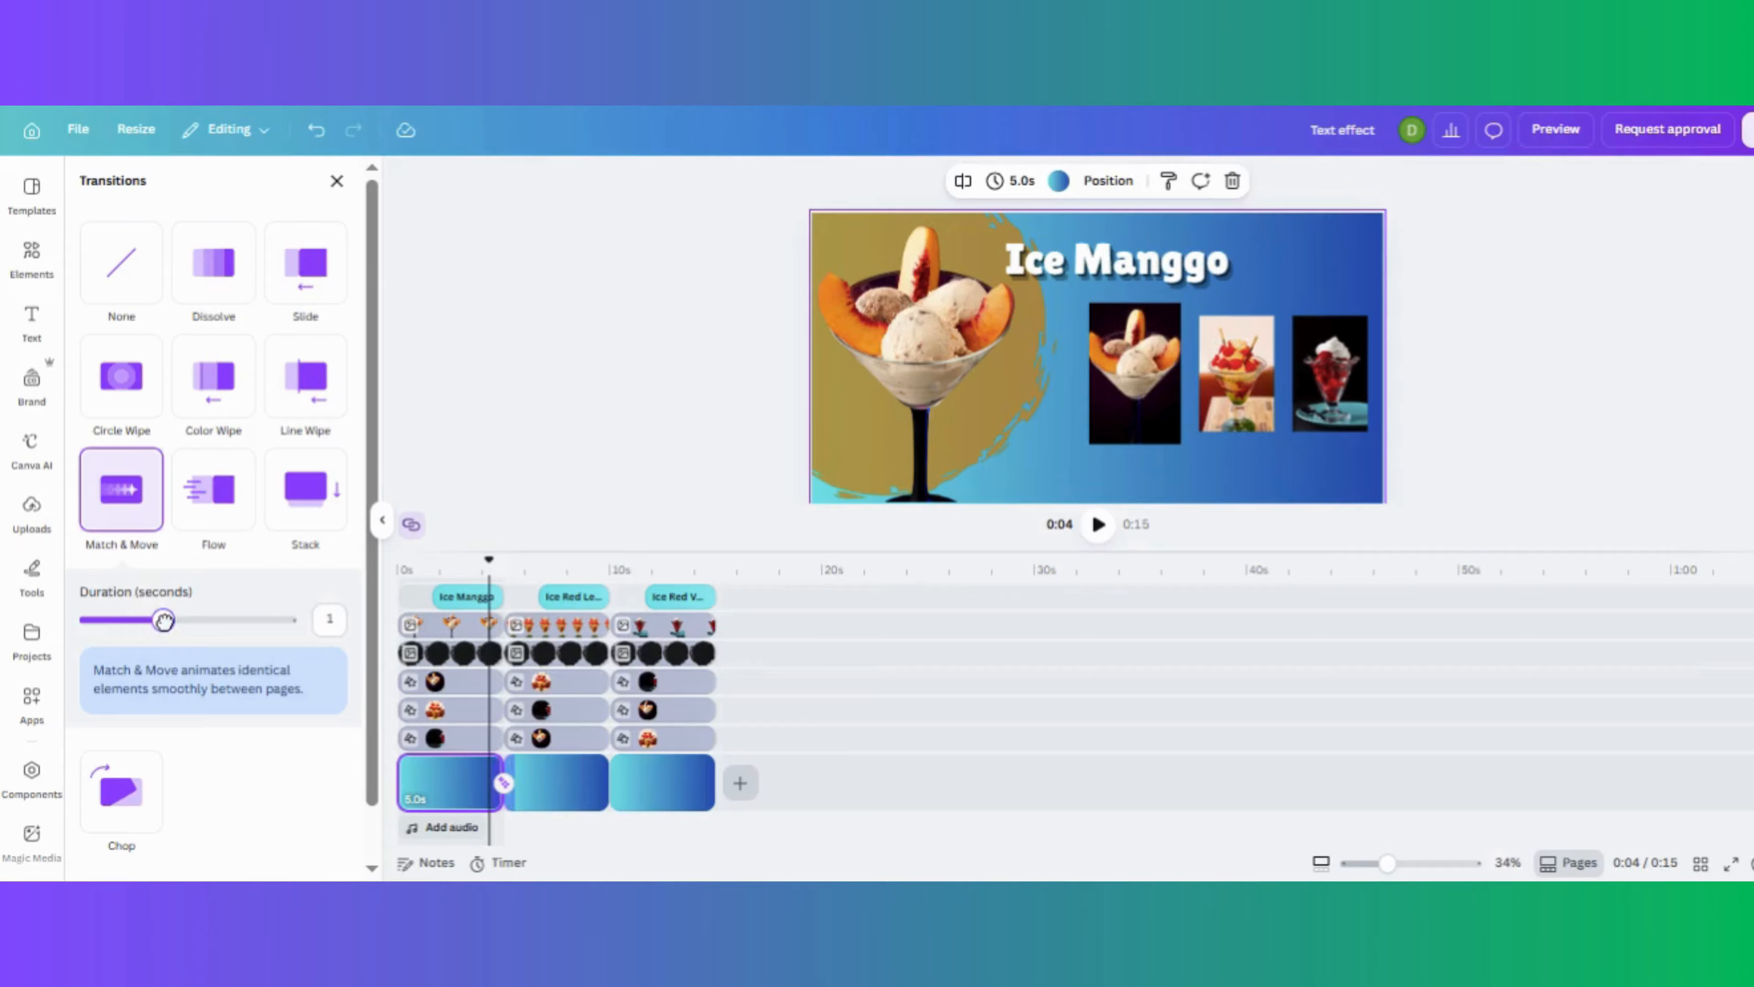
left_click_drag(368, 732, 377, 864)
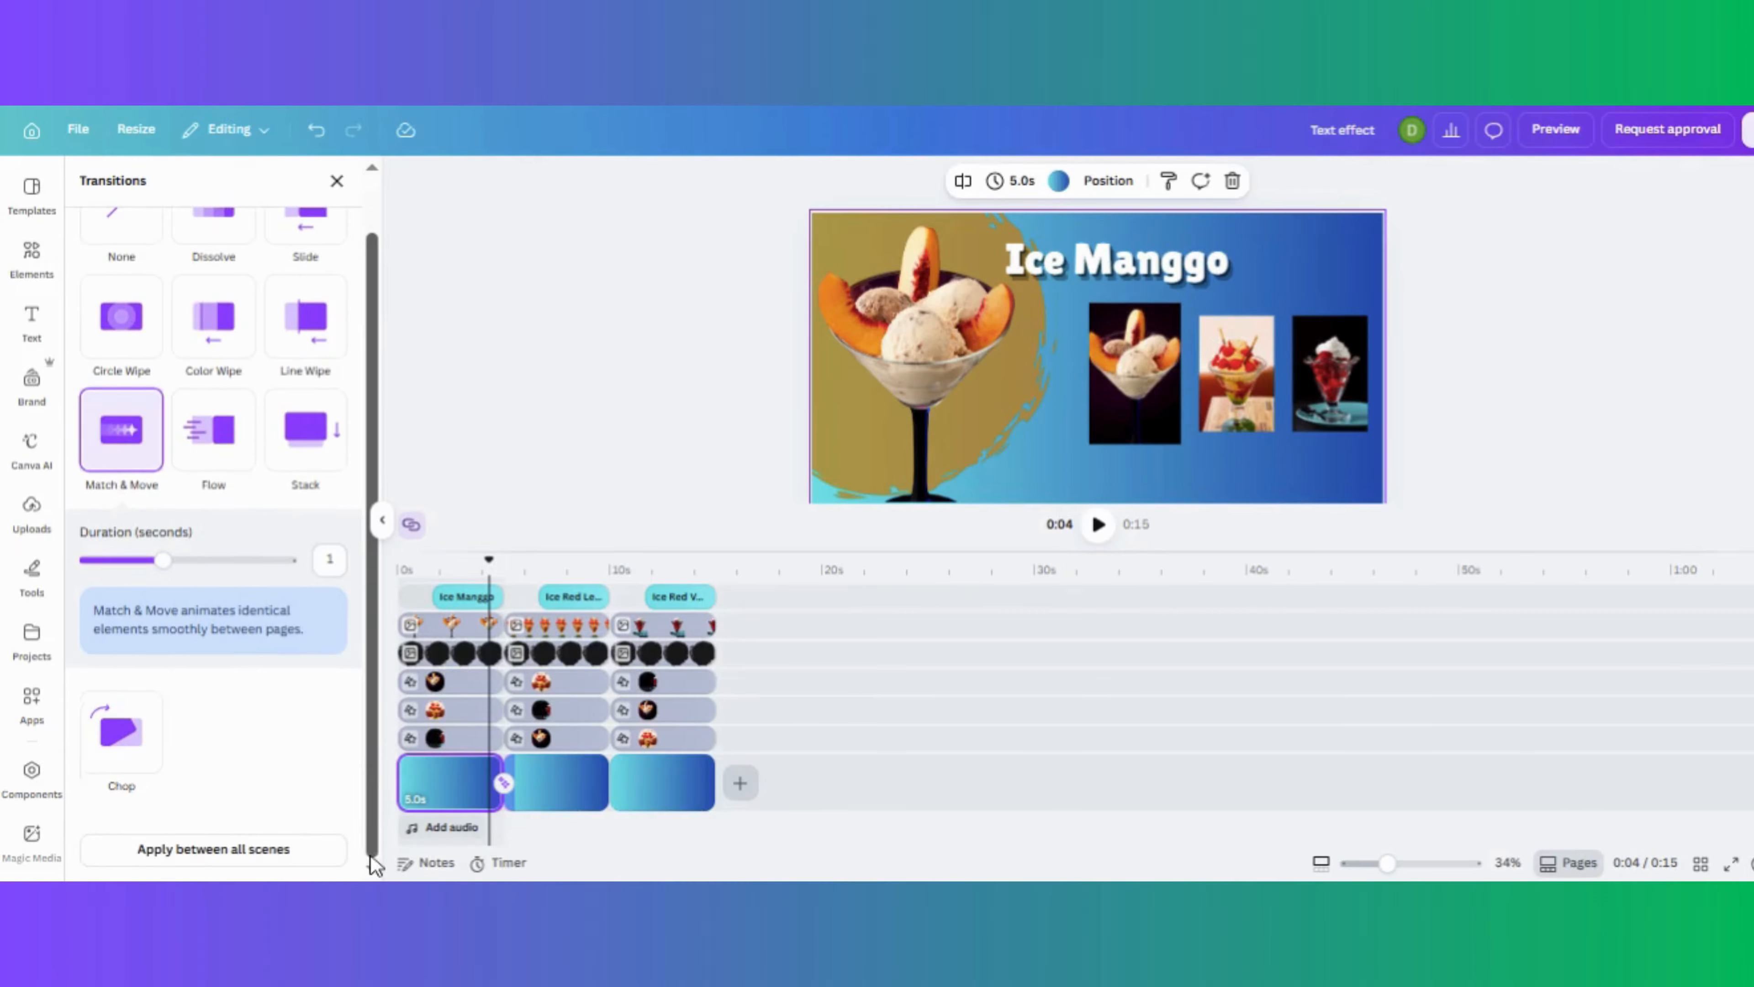
left_click(266, 852)
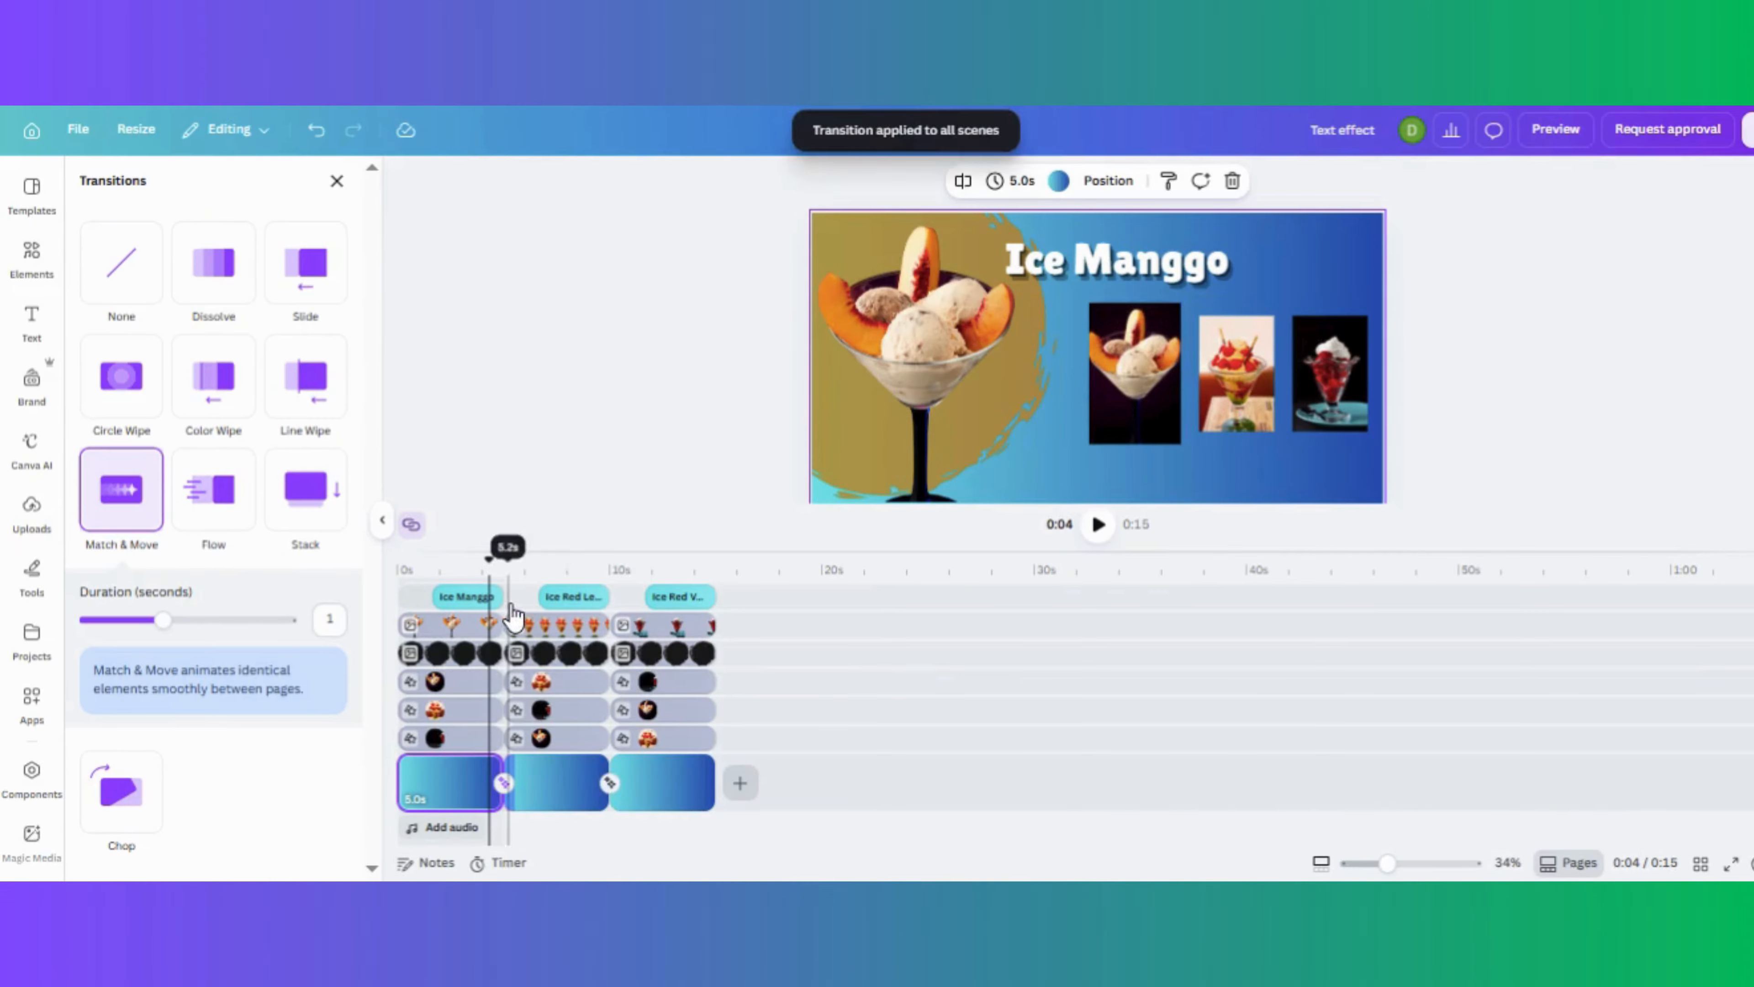
Play the video from the very beginning to check the animations and transitions.
left_click(407, 570)
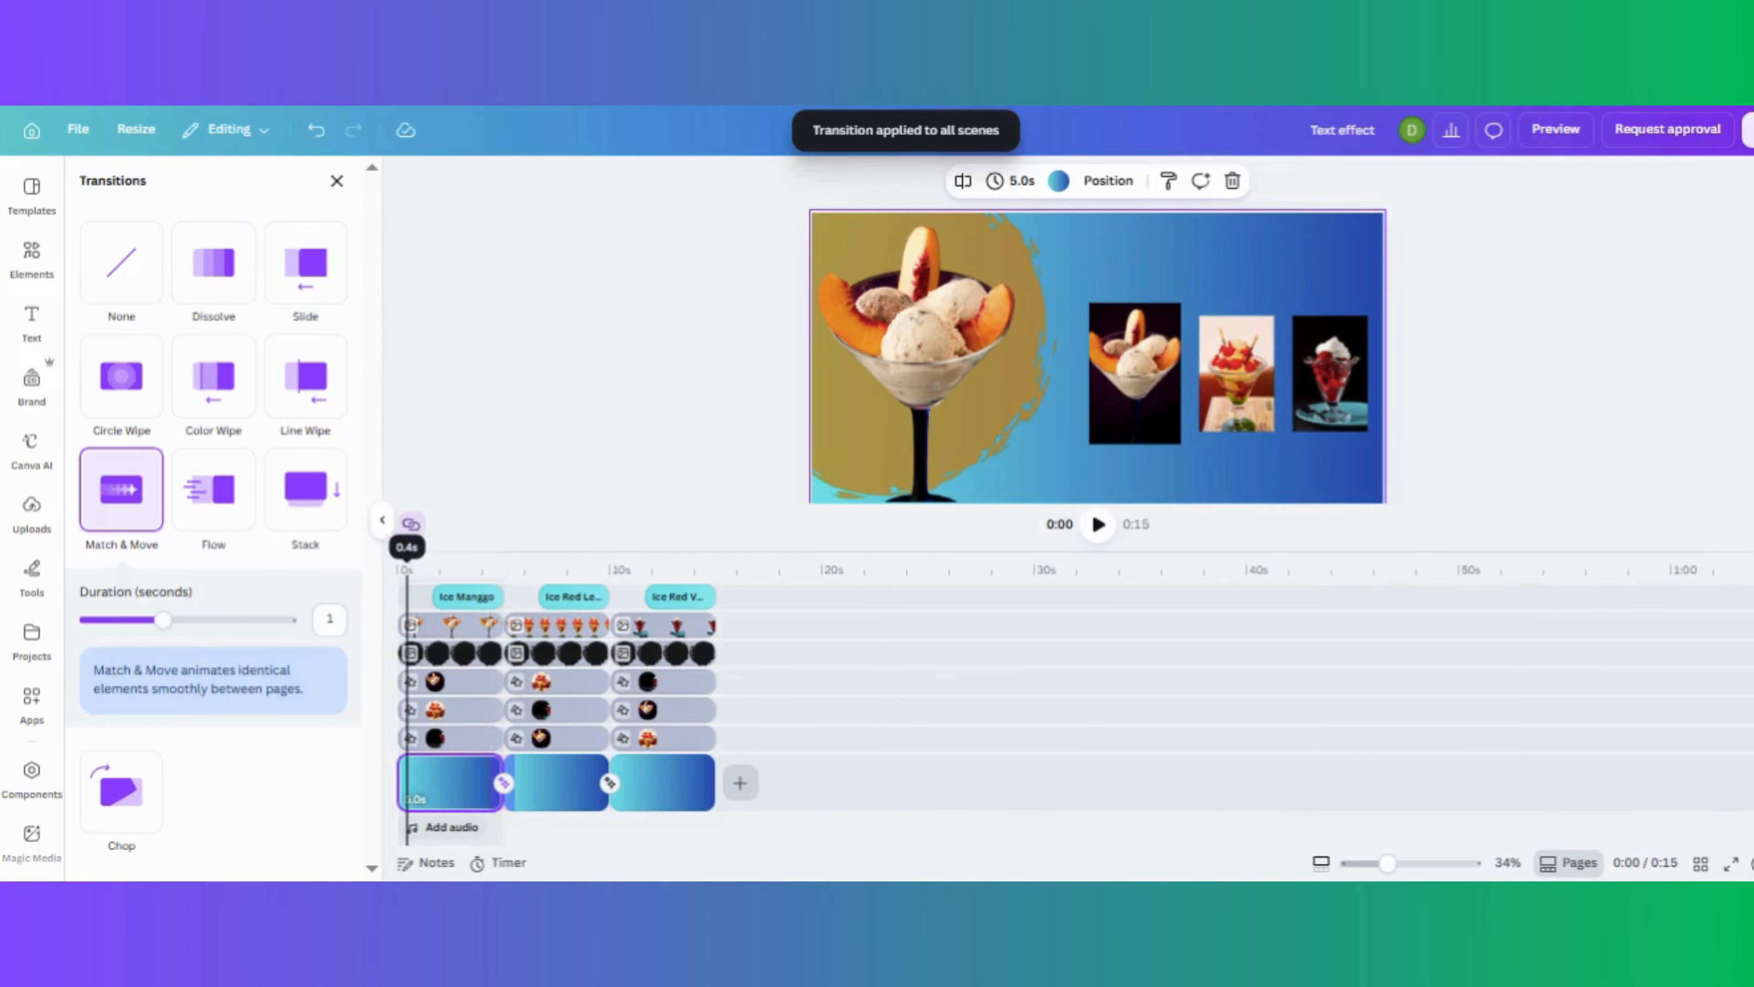
left_click_drag(407, 562, 398, 562)
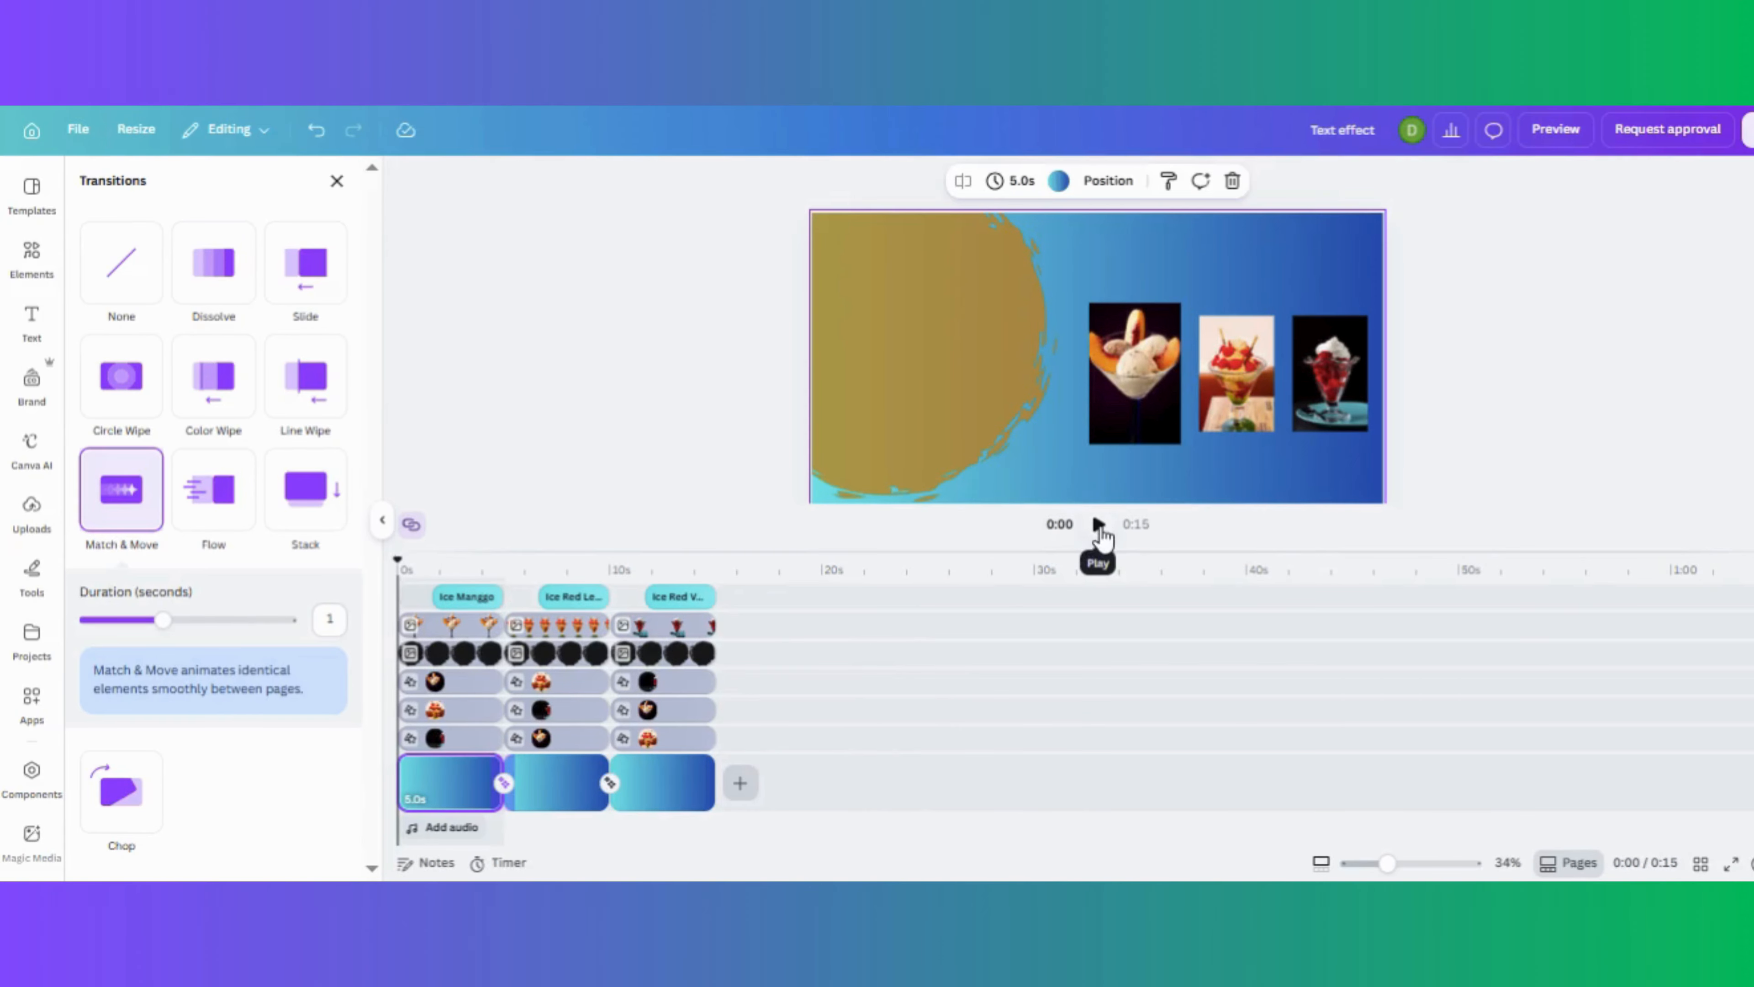
left_click(1099, 525)
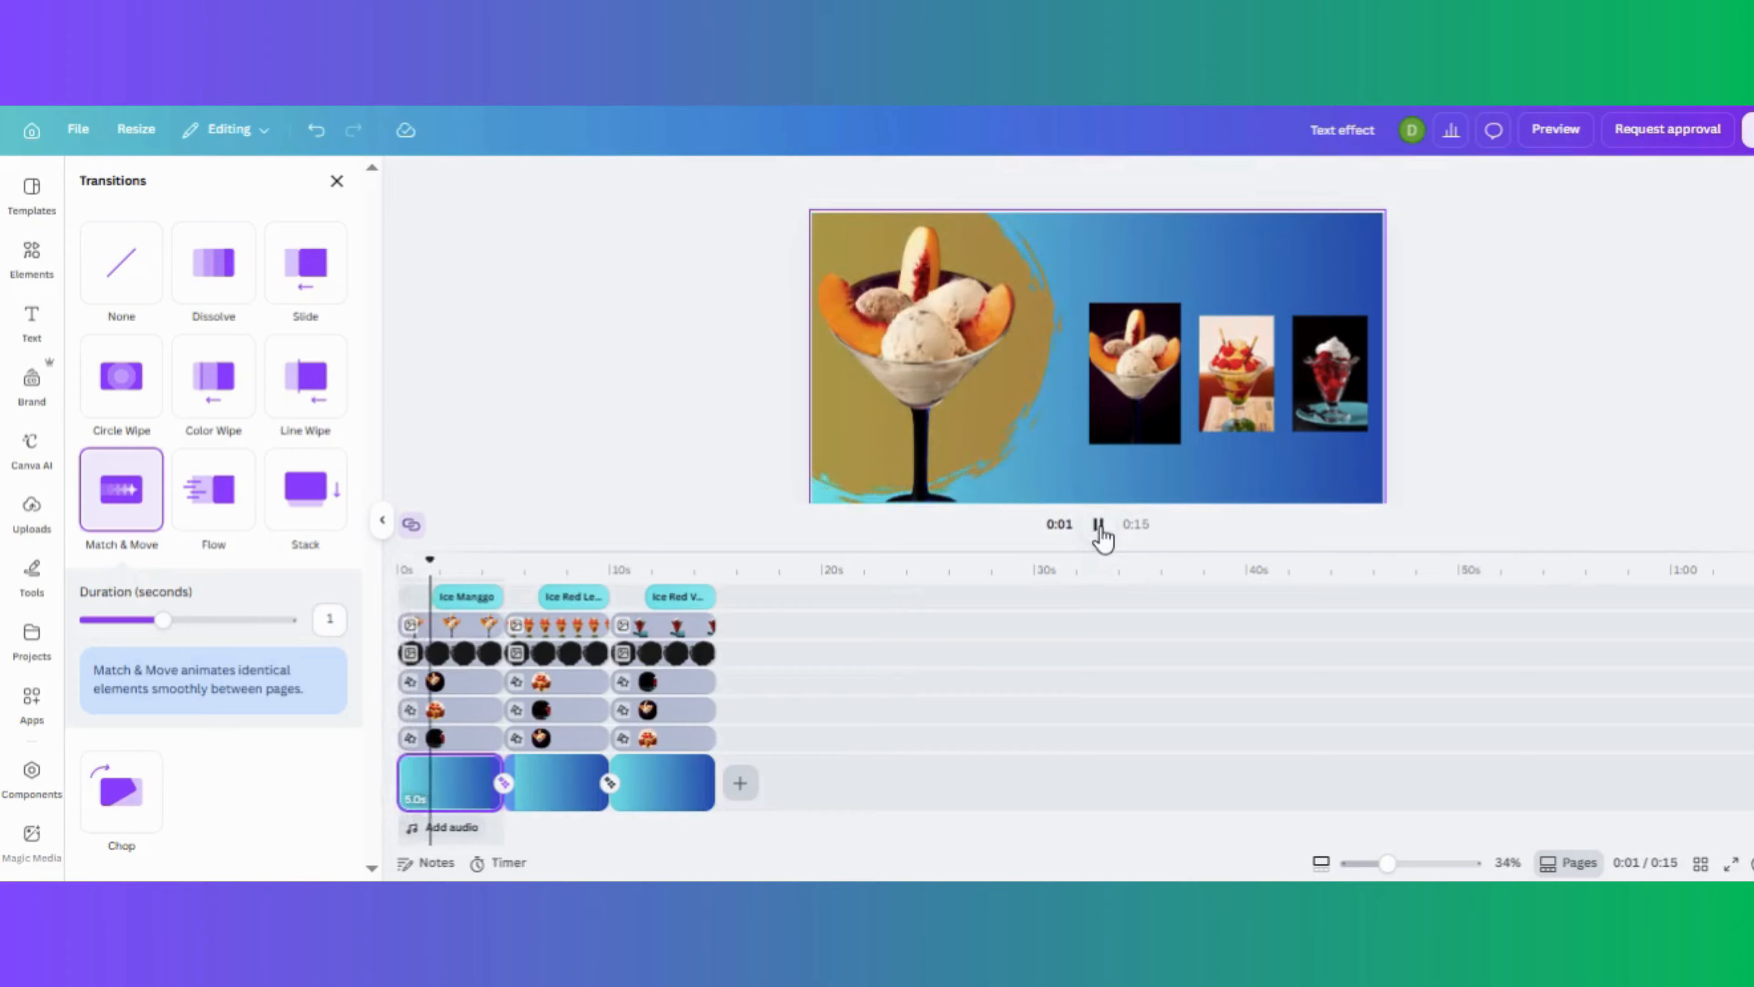